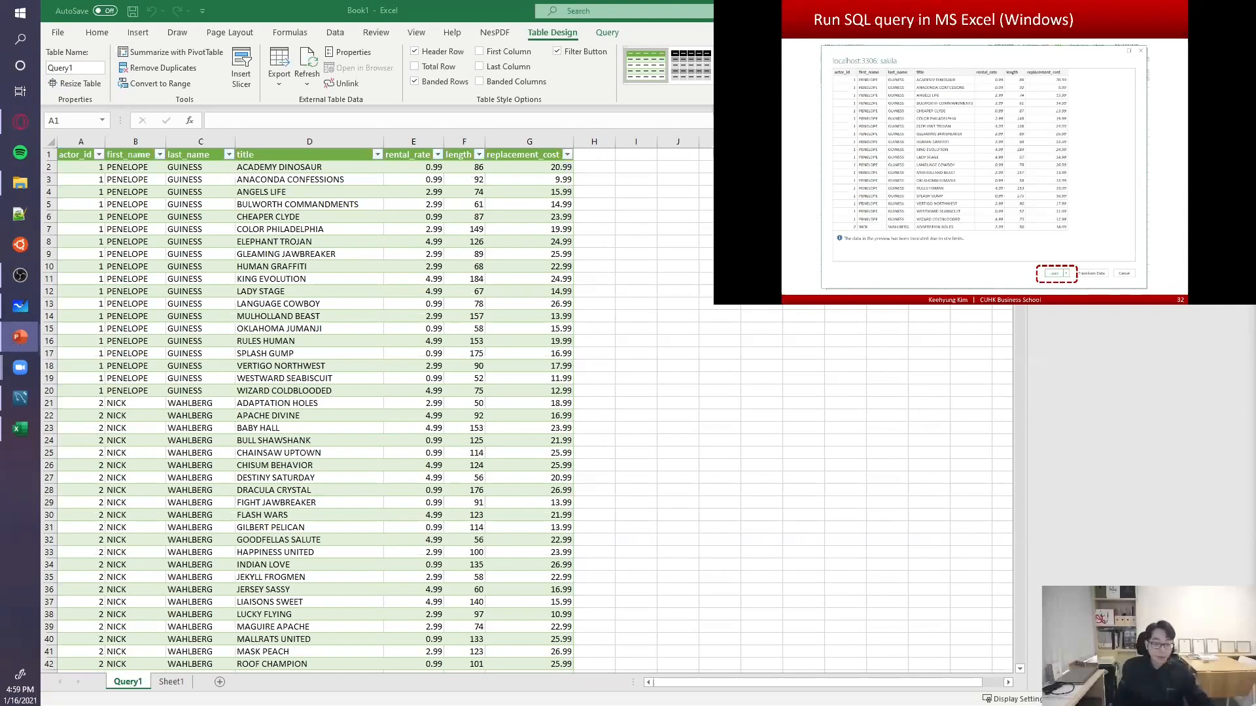
key("Right")
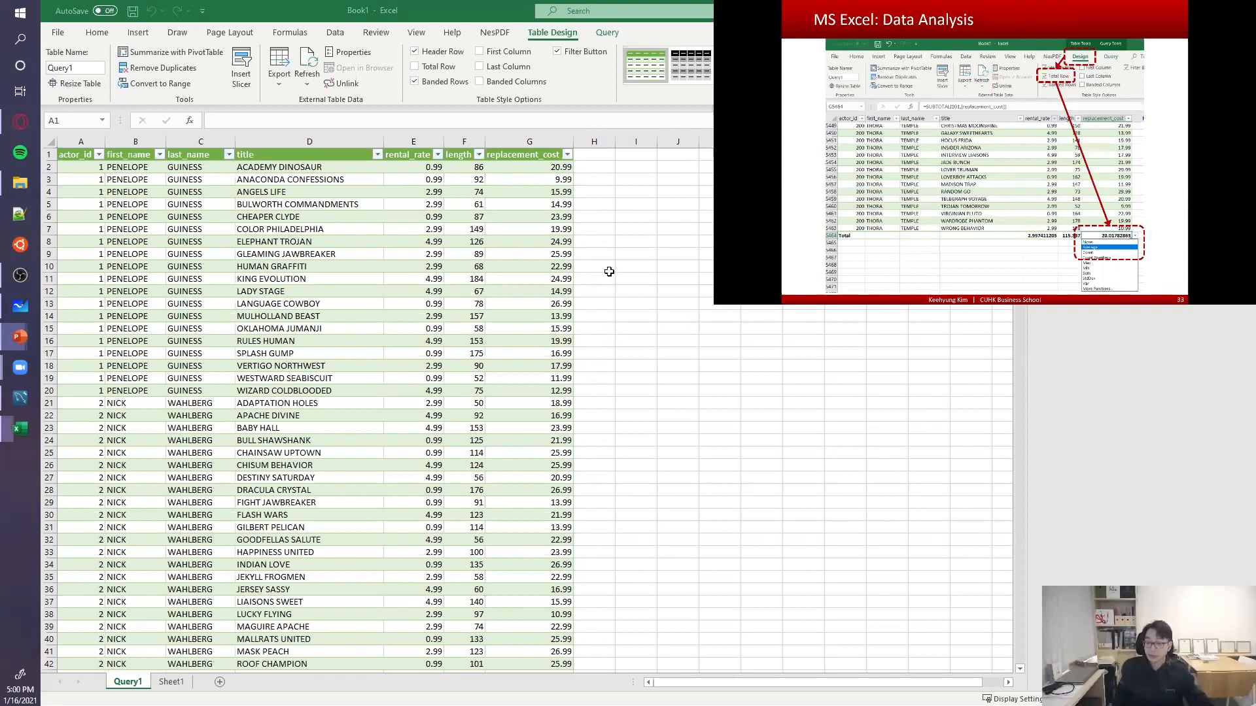
left_click(634, 253)
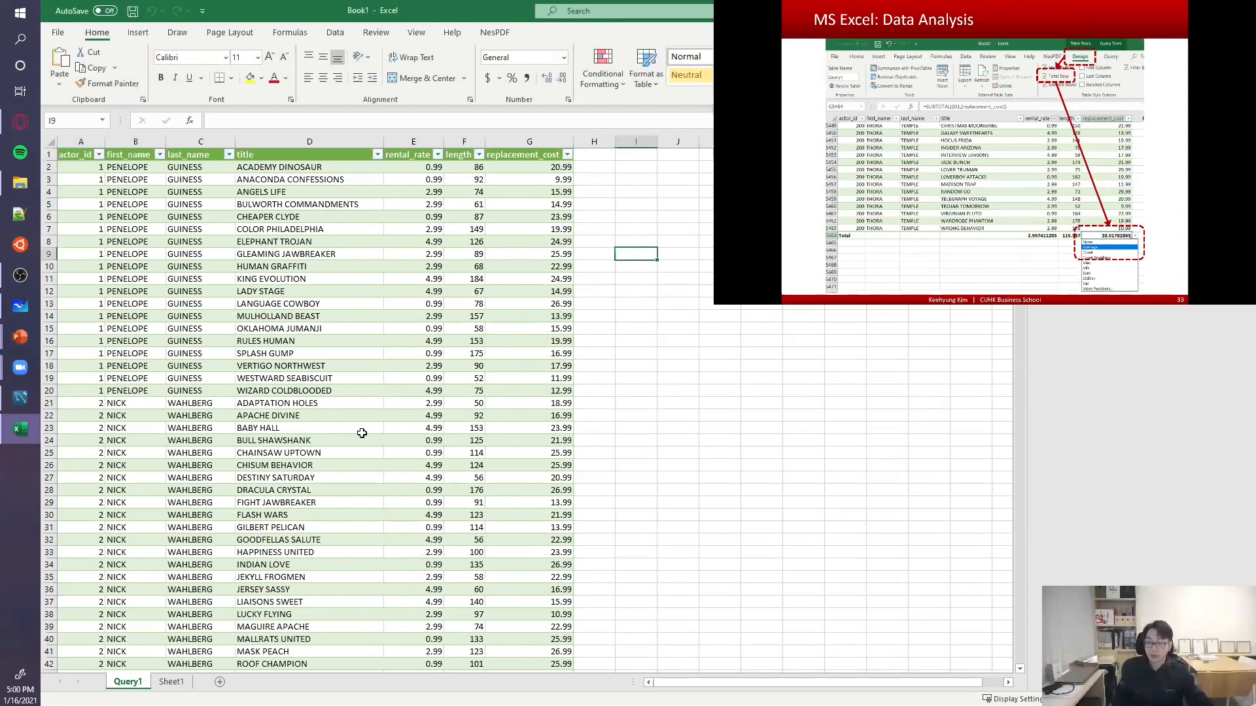
scroll(366, 343, "down", 3)
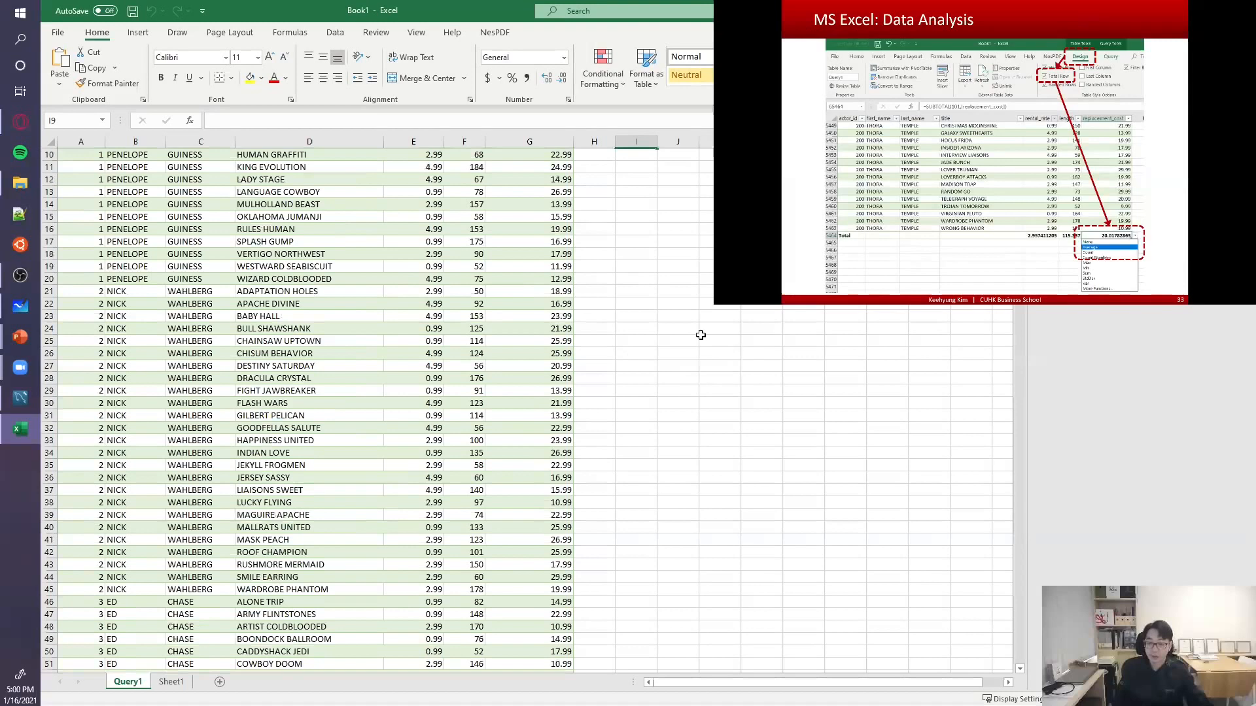
key("alt+Tab")
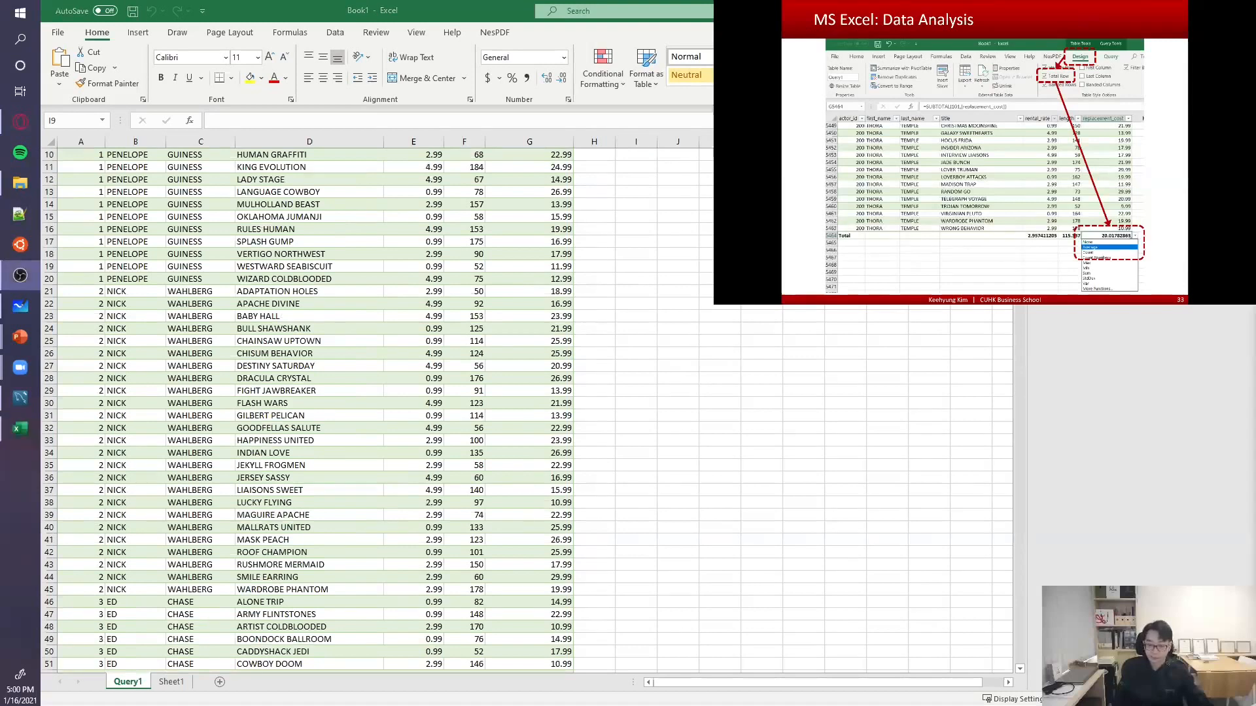
key("alt+Tab")
left_click(717, 328)
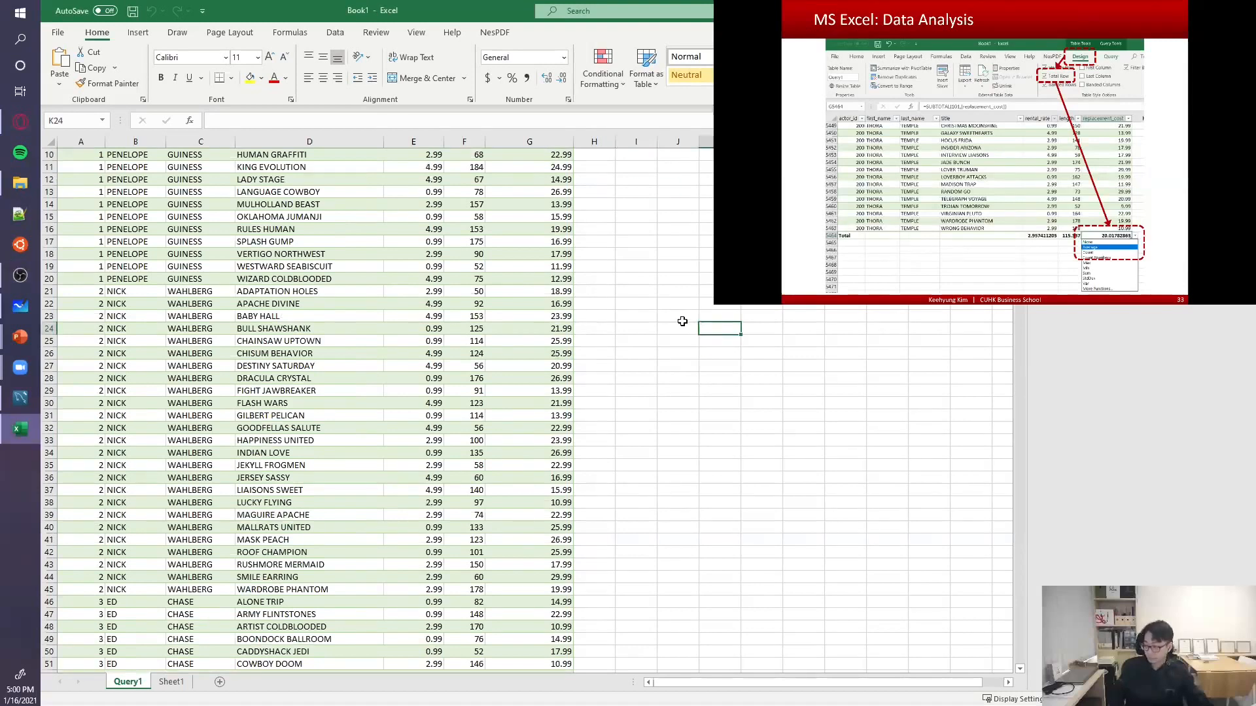
scroll(605, 305, "up", 3)
scroll(611, 307, "down", 6)
scroll(622, 303, "up", 6)
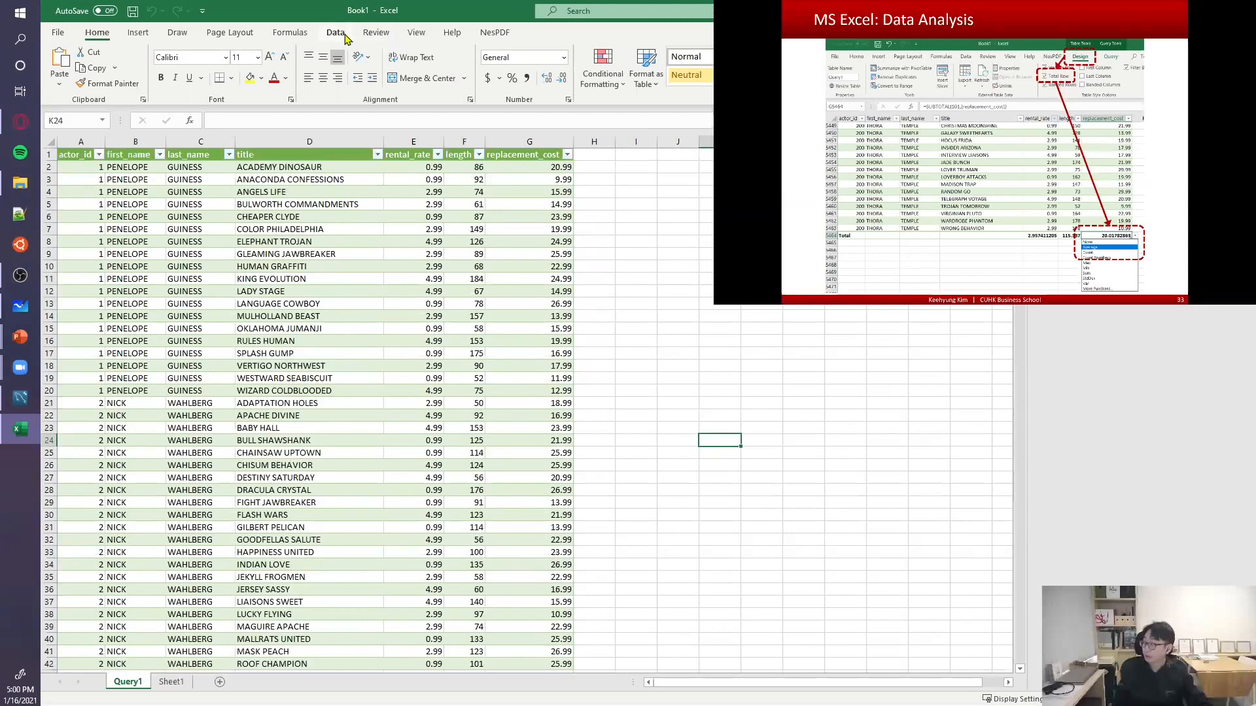
- Add a total row to the query results table and set its replacement_cost summary to Average
left_click(409, 190)
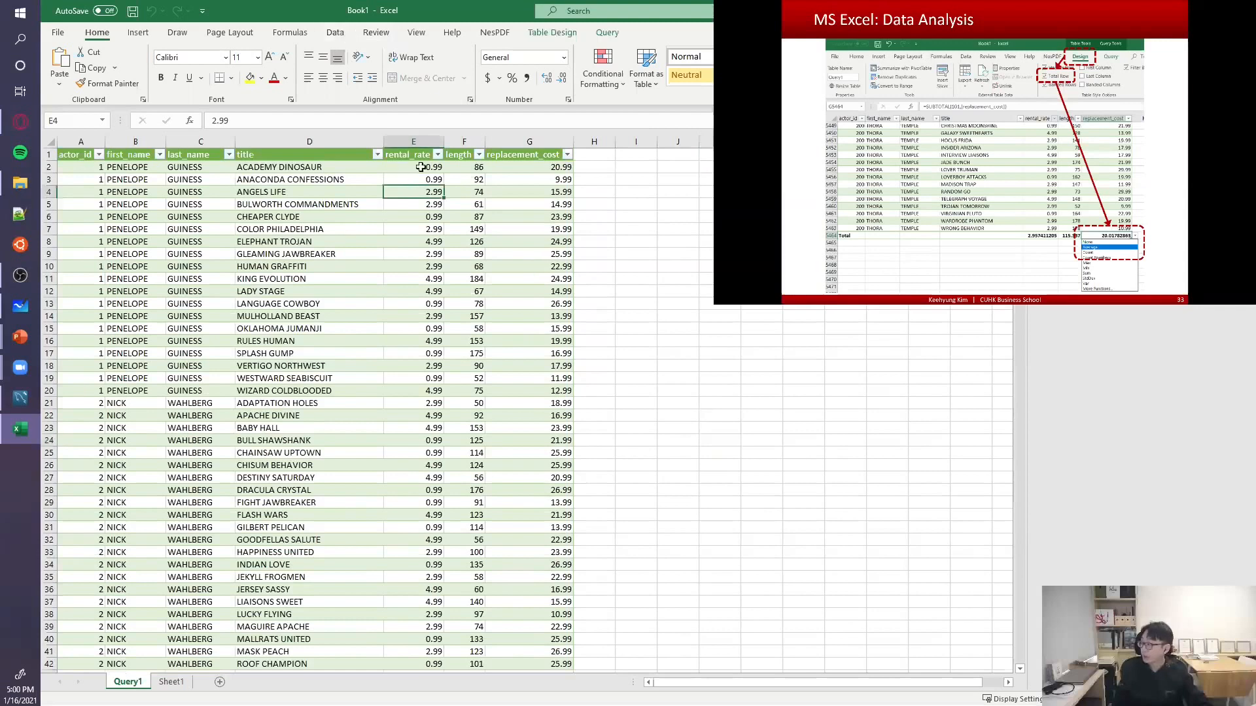
left_click(548, 34)
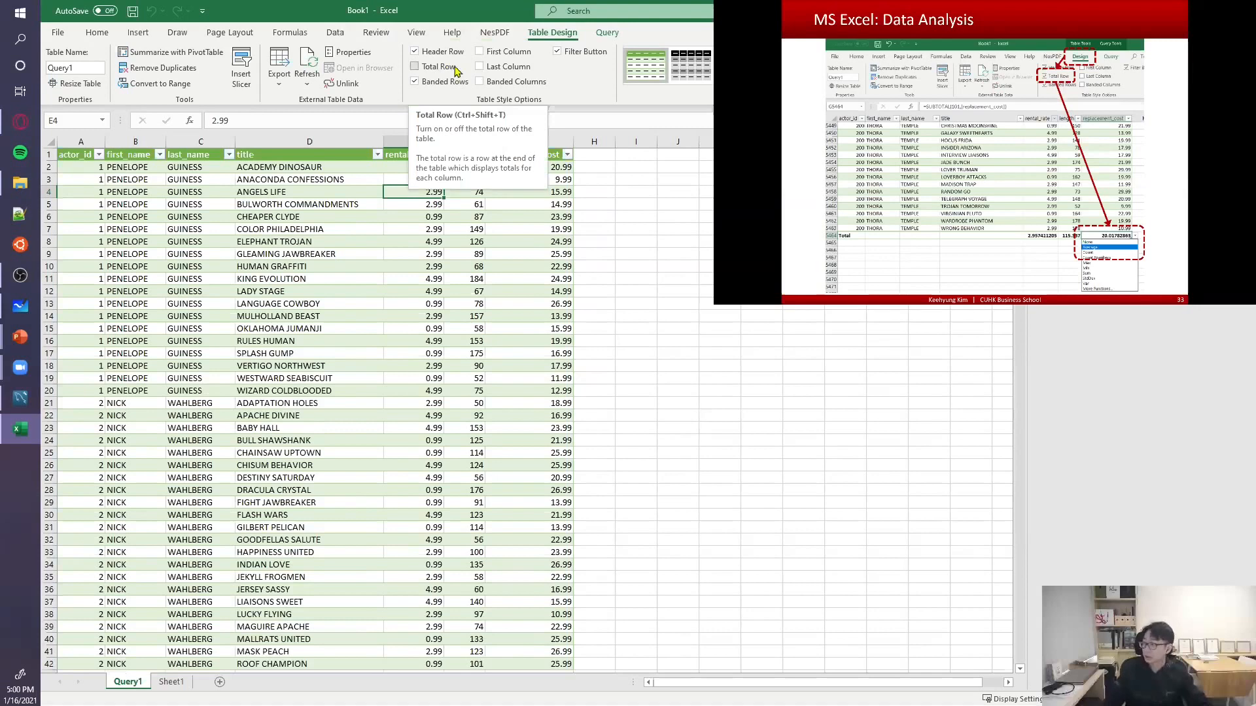
left_click(449, 68)
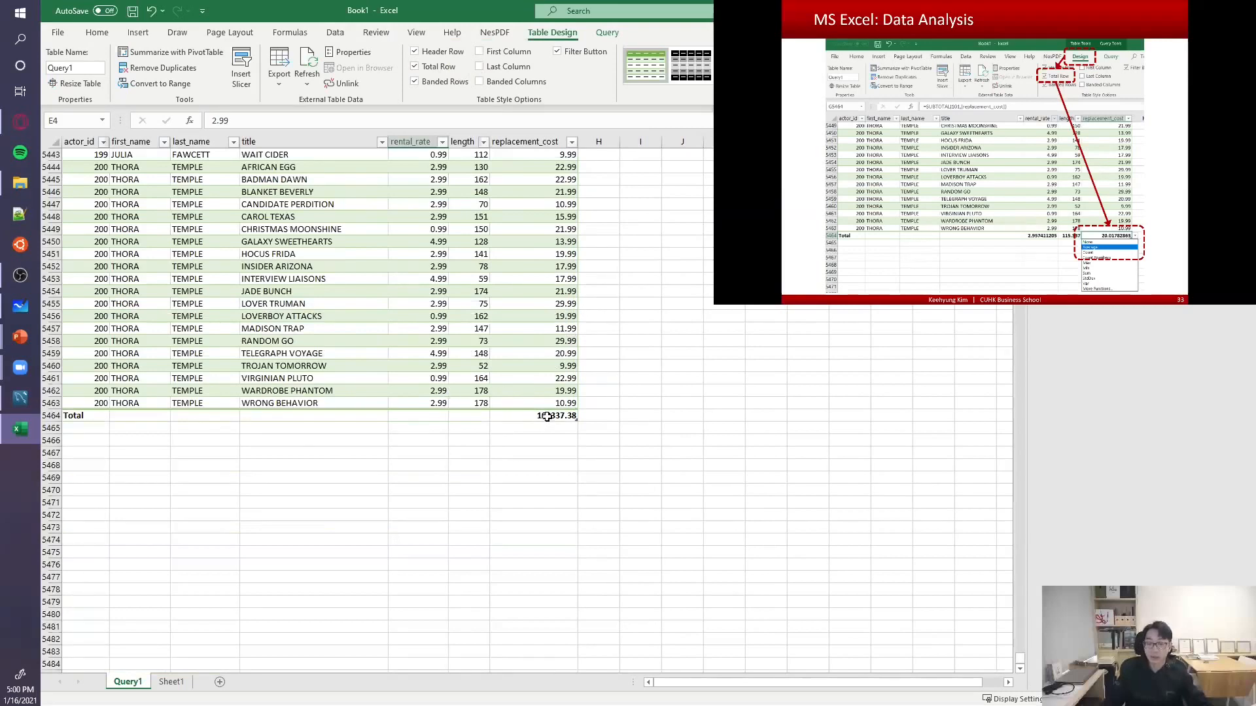
left_click(527, 416)
left_click(584, 415)
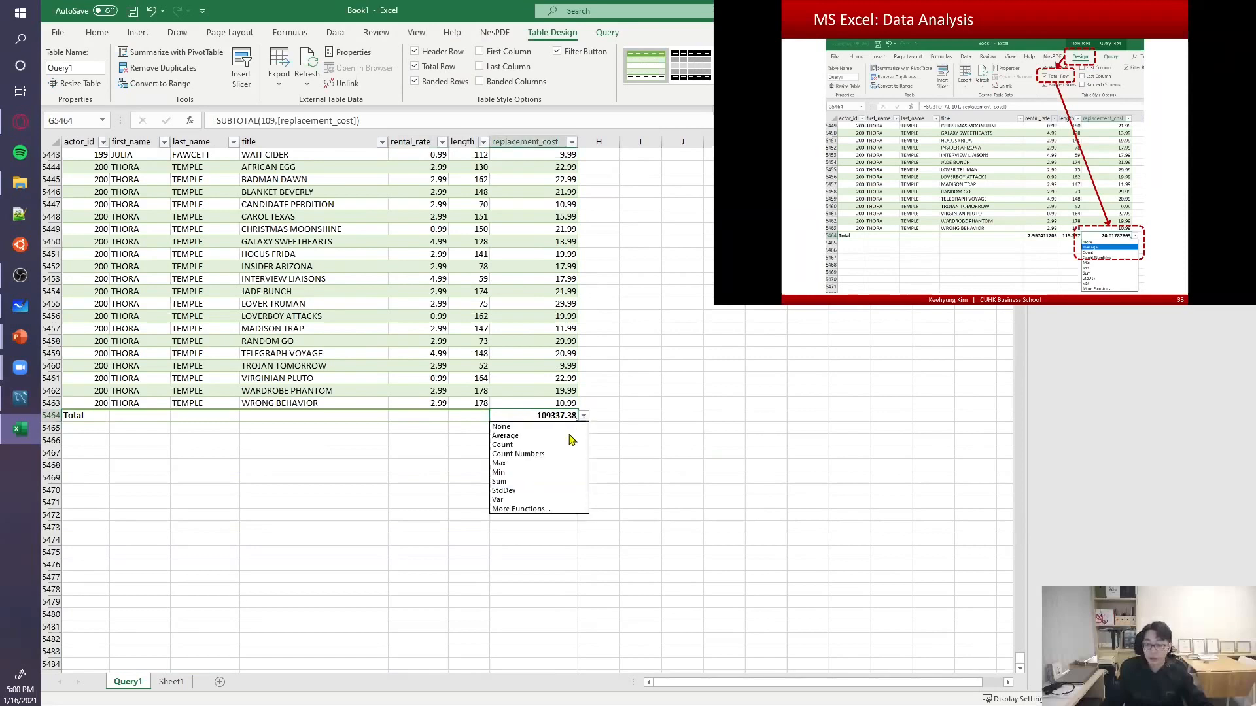
left_click(564, 436)
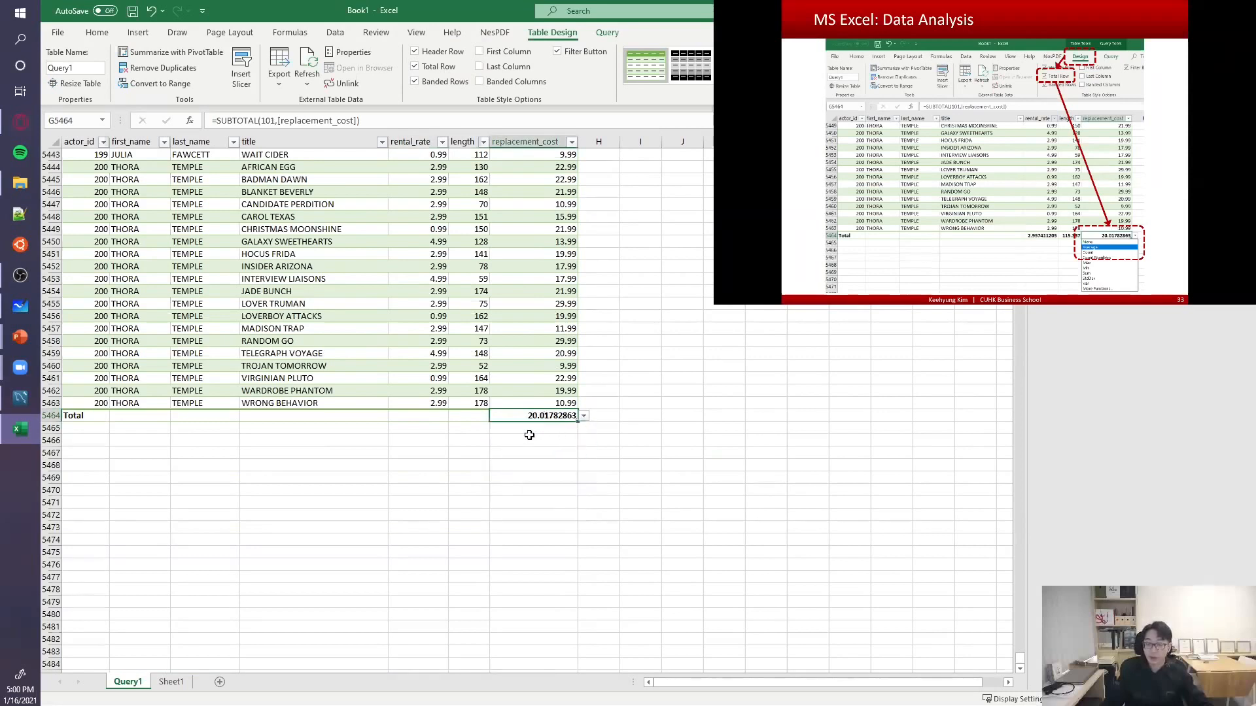
- Set the total row's summary function to Average for the rental_rate and length columns
left_click(439, 416)
left_click(454, 416)
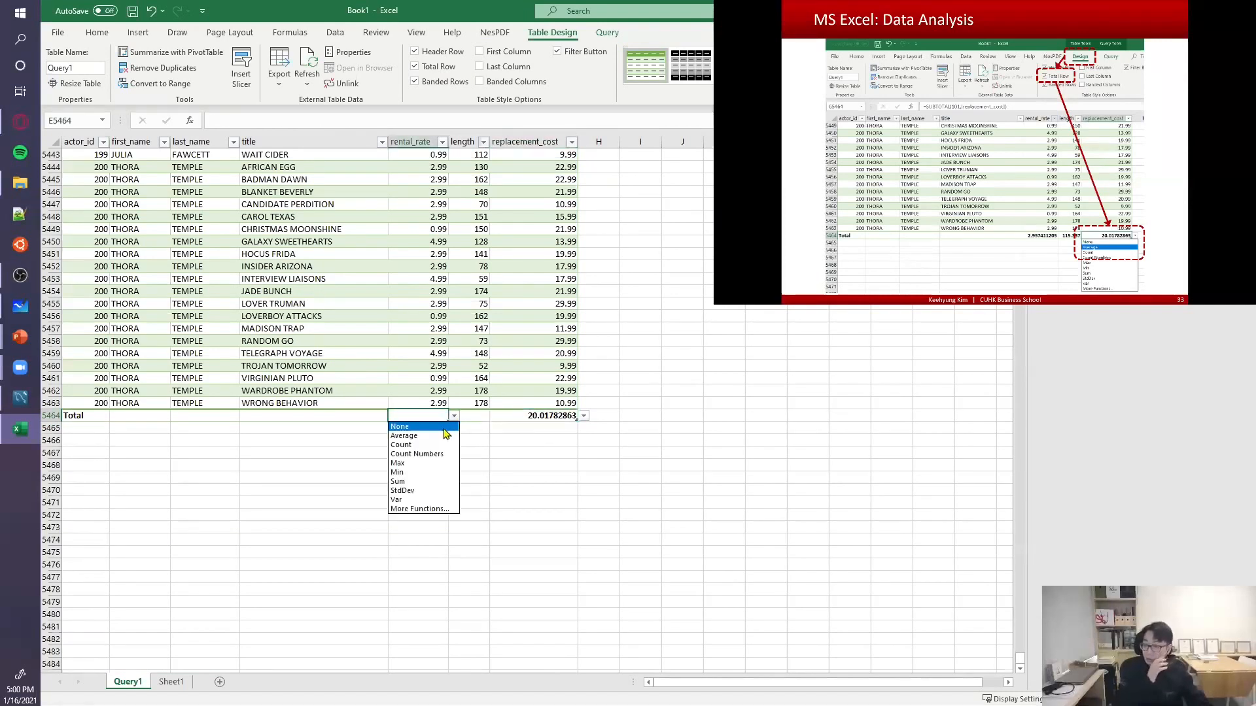
left_click(438, 436)
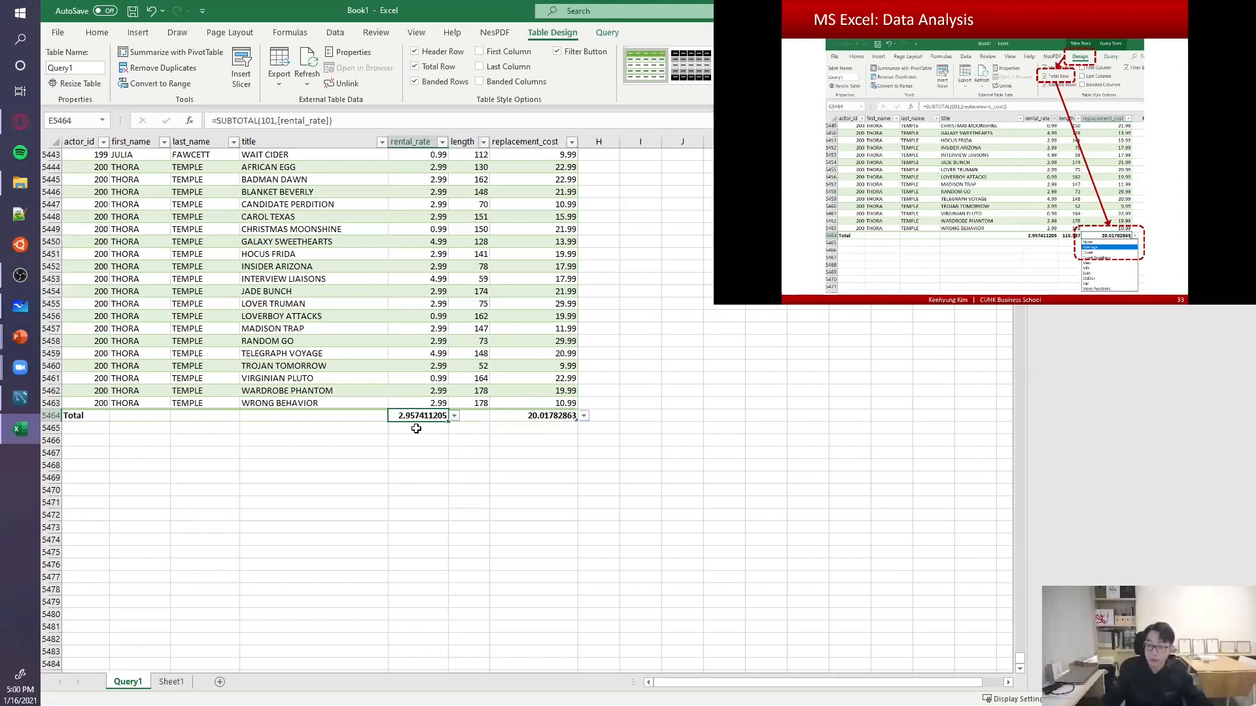
left_click(482, 415)
left_click(495, 417)
left_click(487, 435)
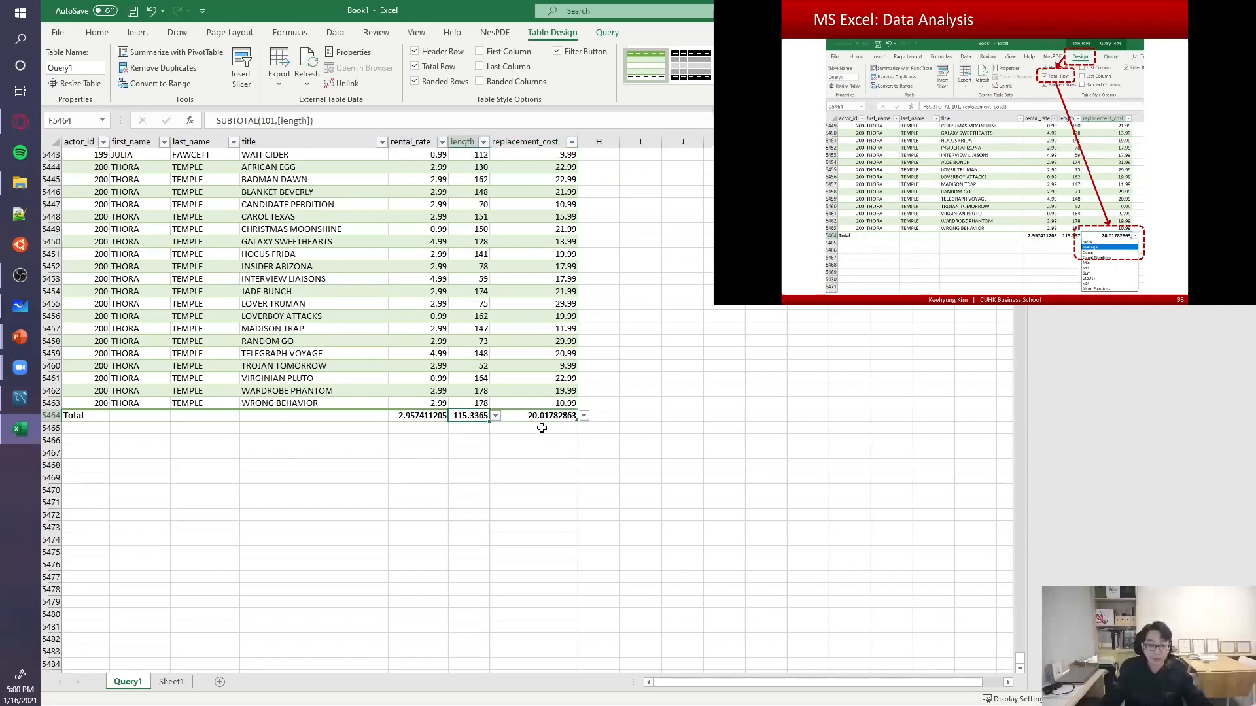
left_click(566, 452)
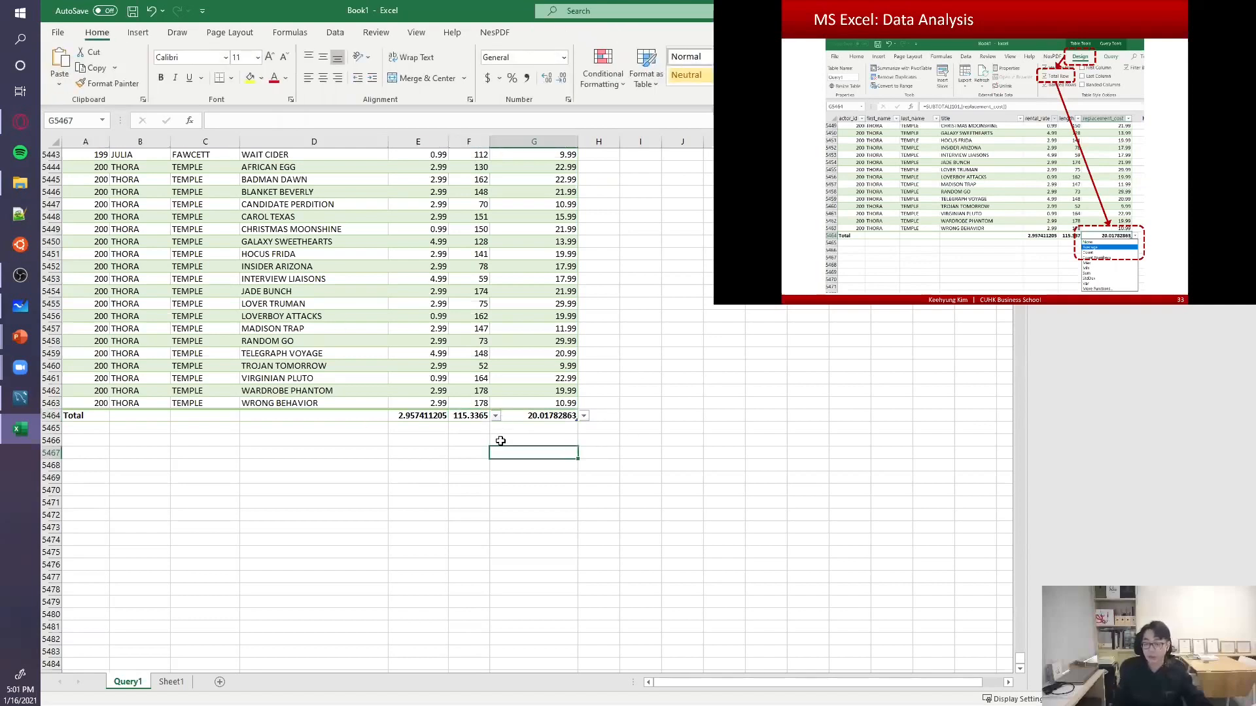
- Look back through the actor and film records from the total row up to the table's first row
scroll(522, 450, "up", 20)
scroll(521, 450, "up", 20)
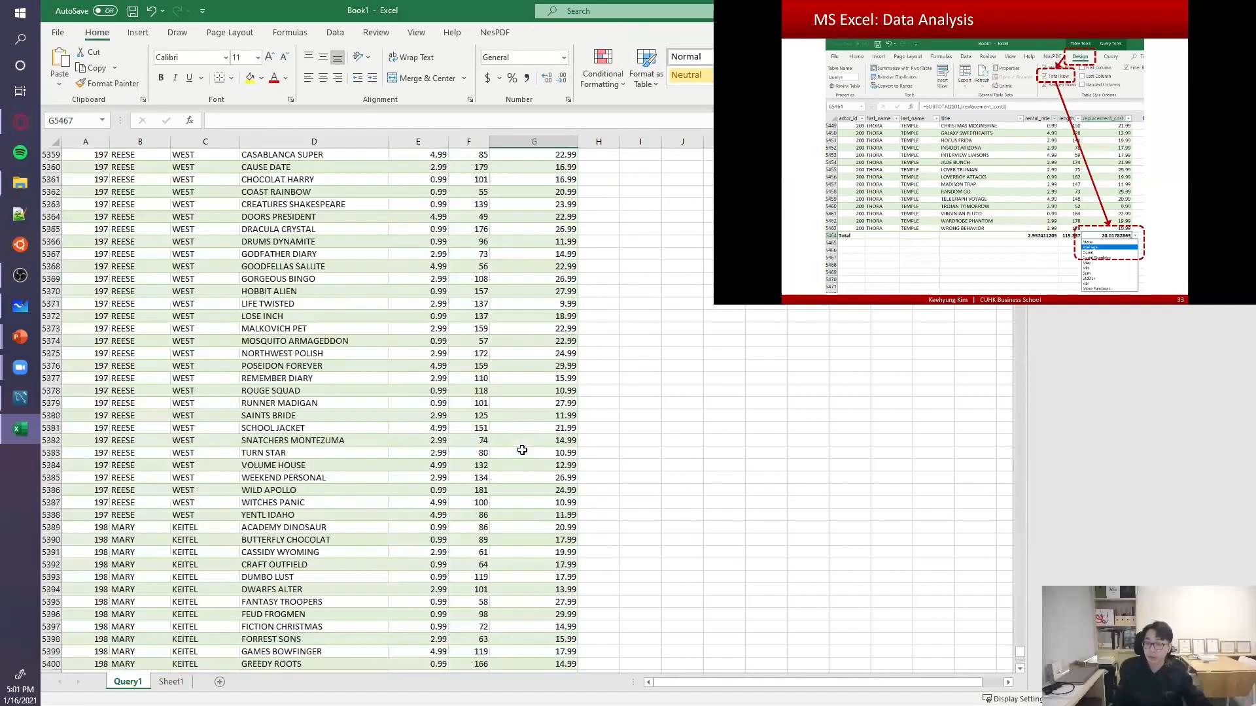
scroll(520, 453, "up", 20)
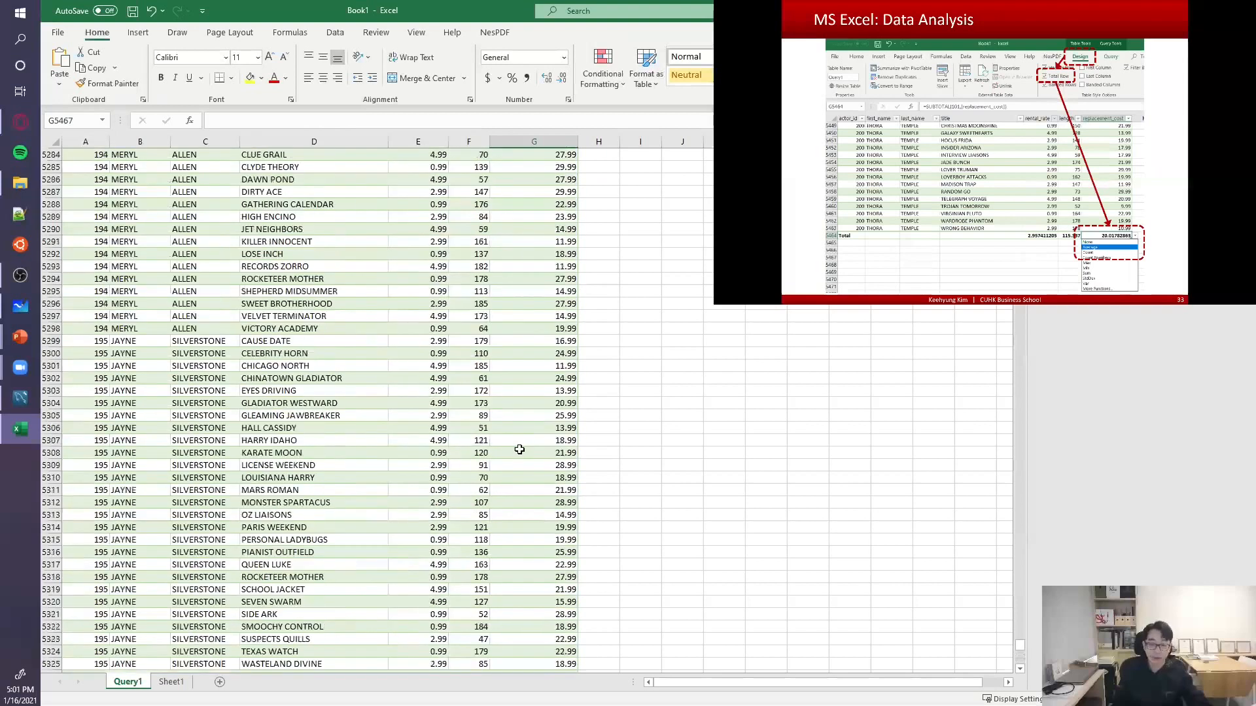
scroll(457, 444, "up", 20)
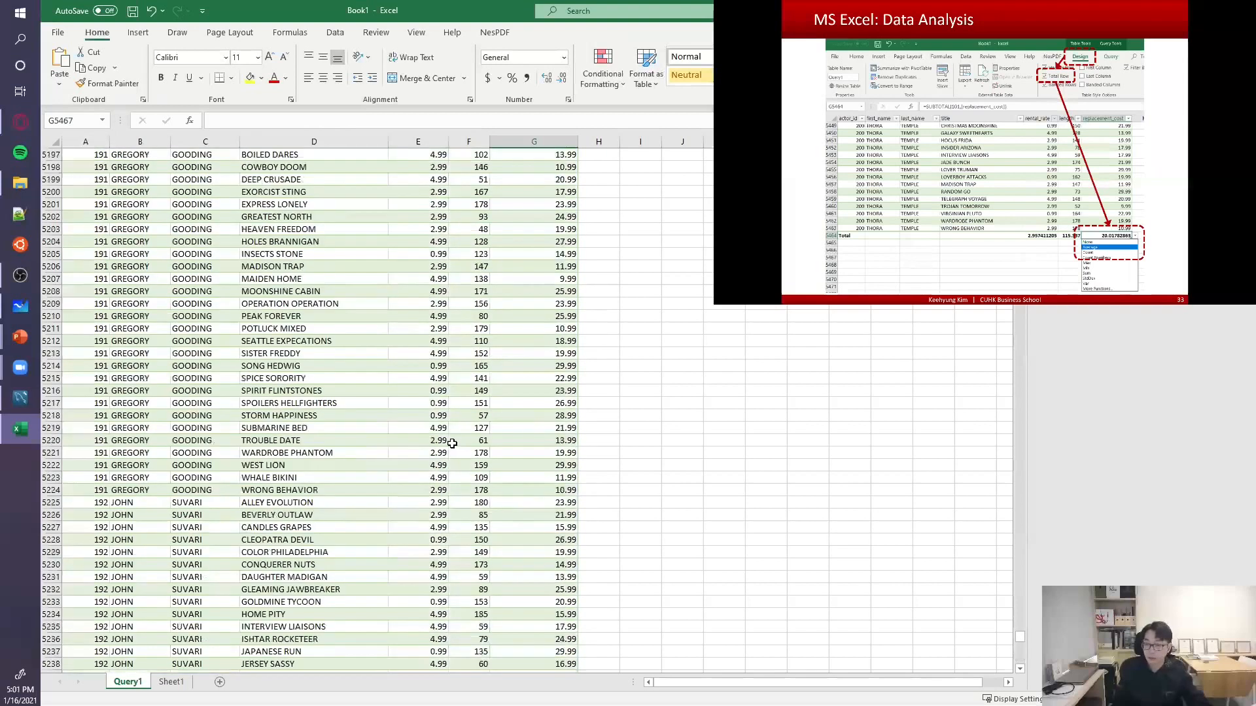
scroll(403, 441, "up", 20)
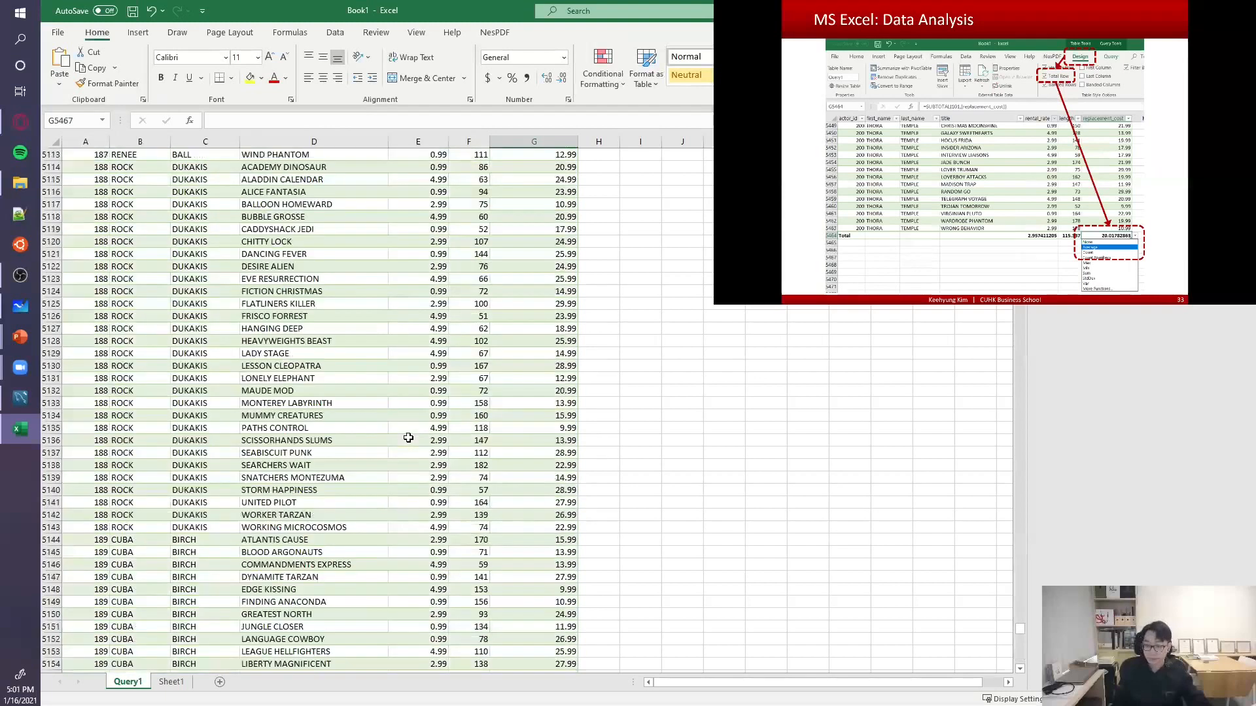
scroll(420, 436, "up", 20)
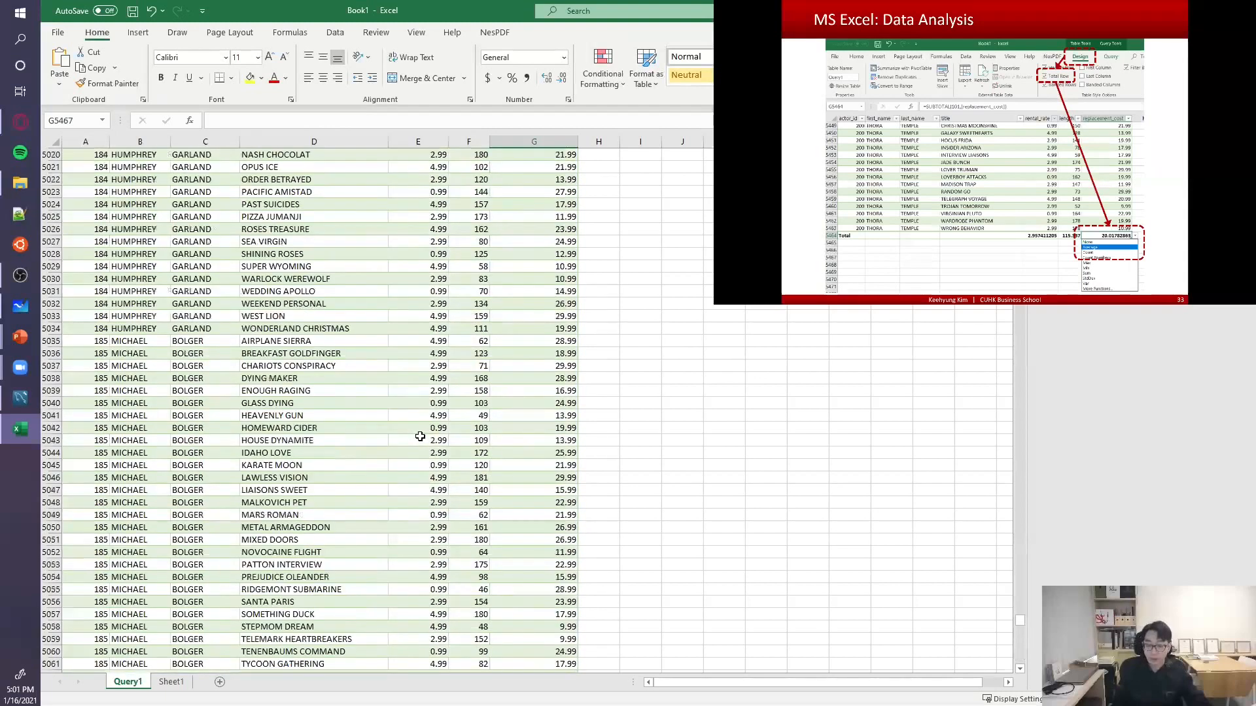
scroll(440, 429, "up", 19)
scroll(439, 429, "up", 9)
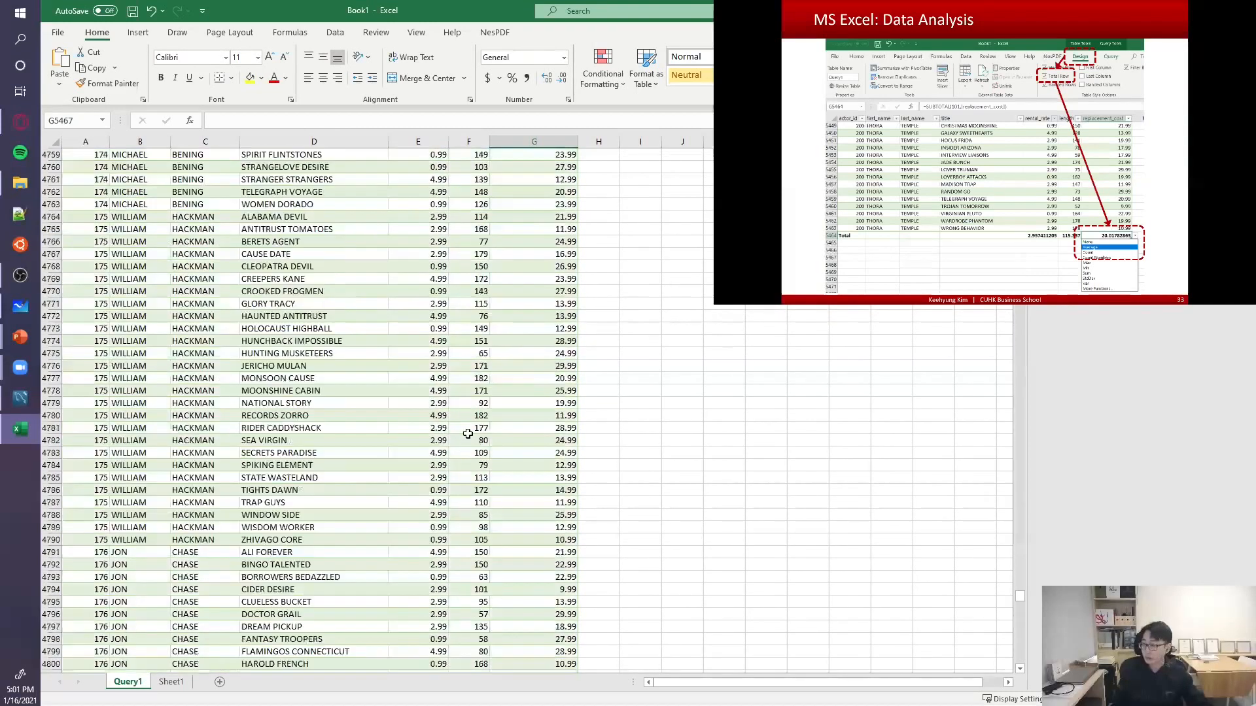
scroll(468, 434, "up", 4)
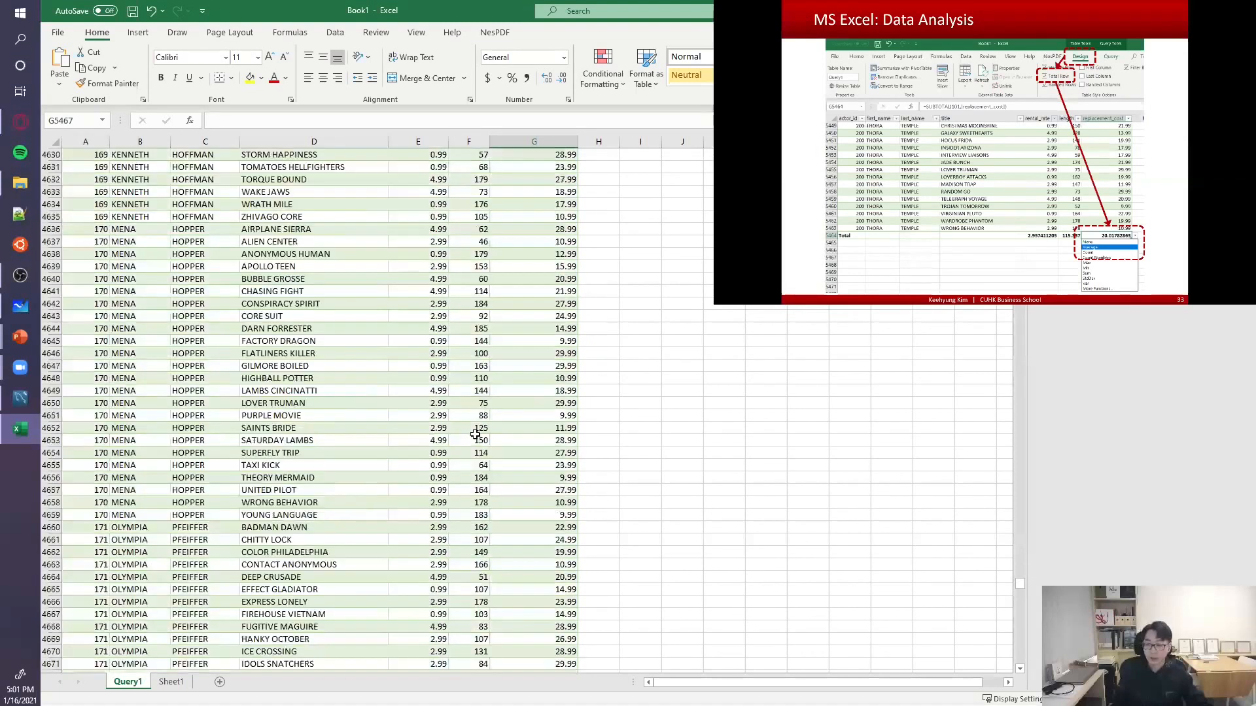
left_click(599, 391)
scroll(654, 402, "up", 16)
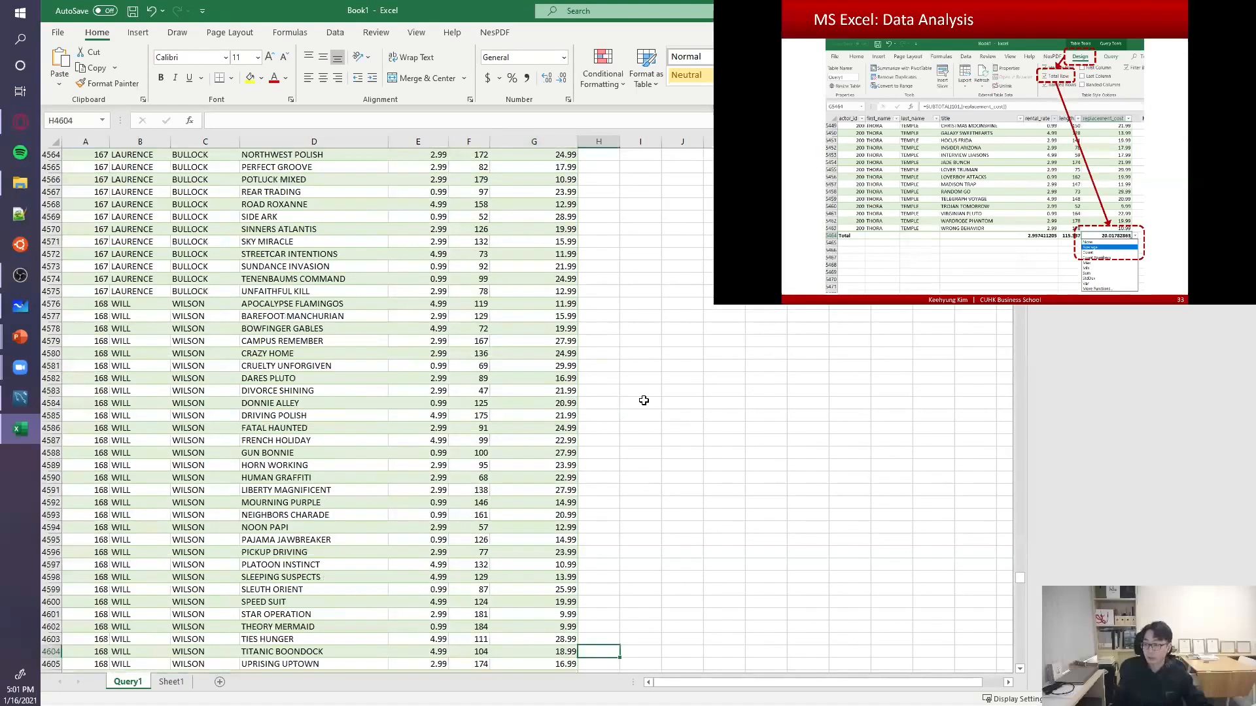
scroll(638, 400, "up", 18)
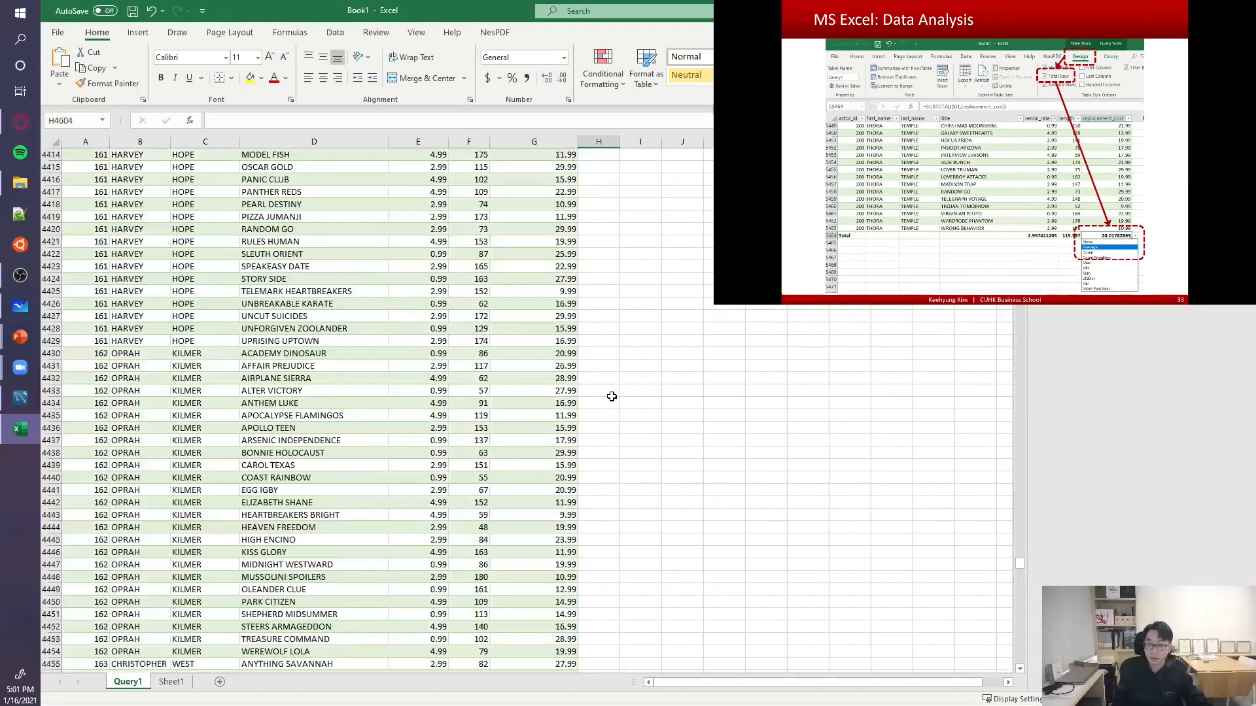
scroll(593, 393, "up", 11)
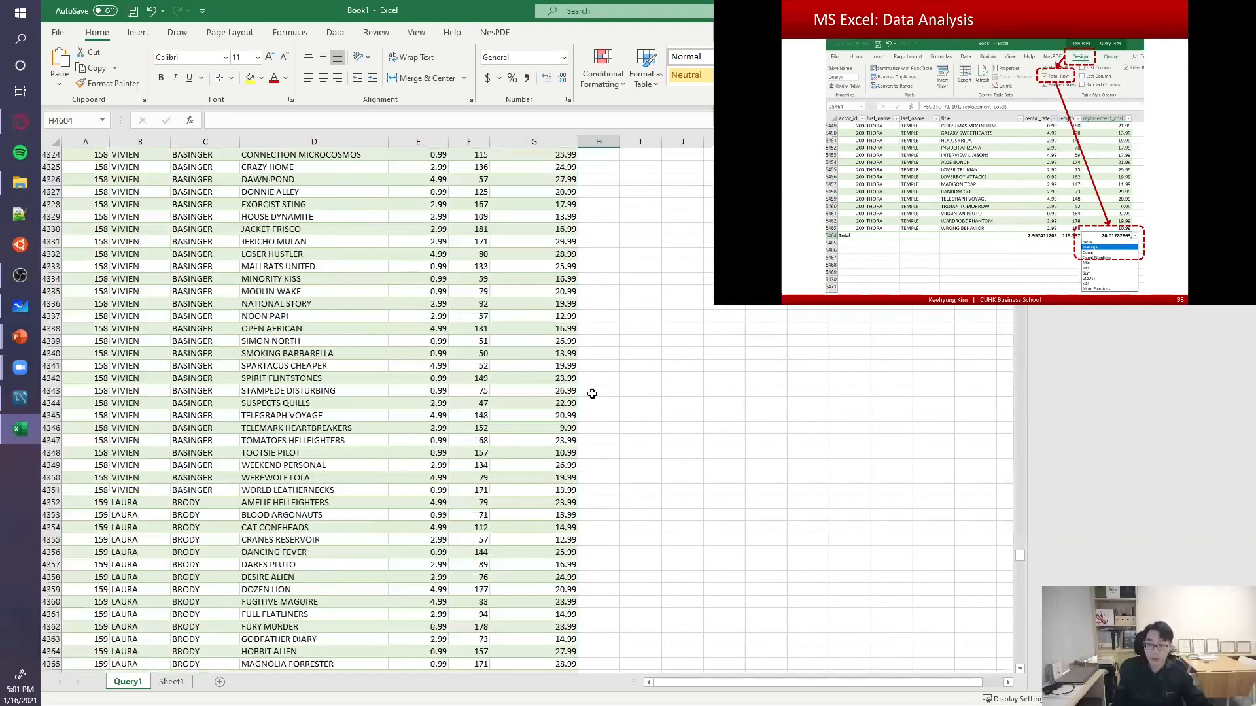
scroll(573, 390, "up", 11)
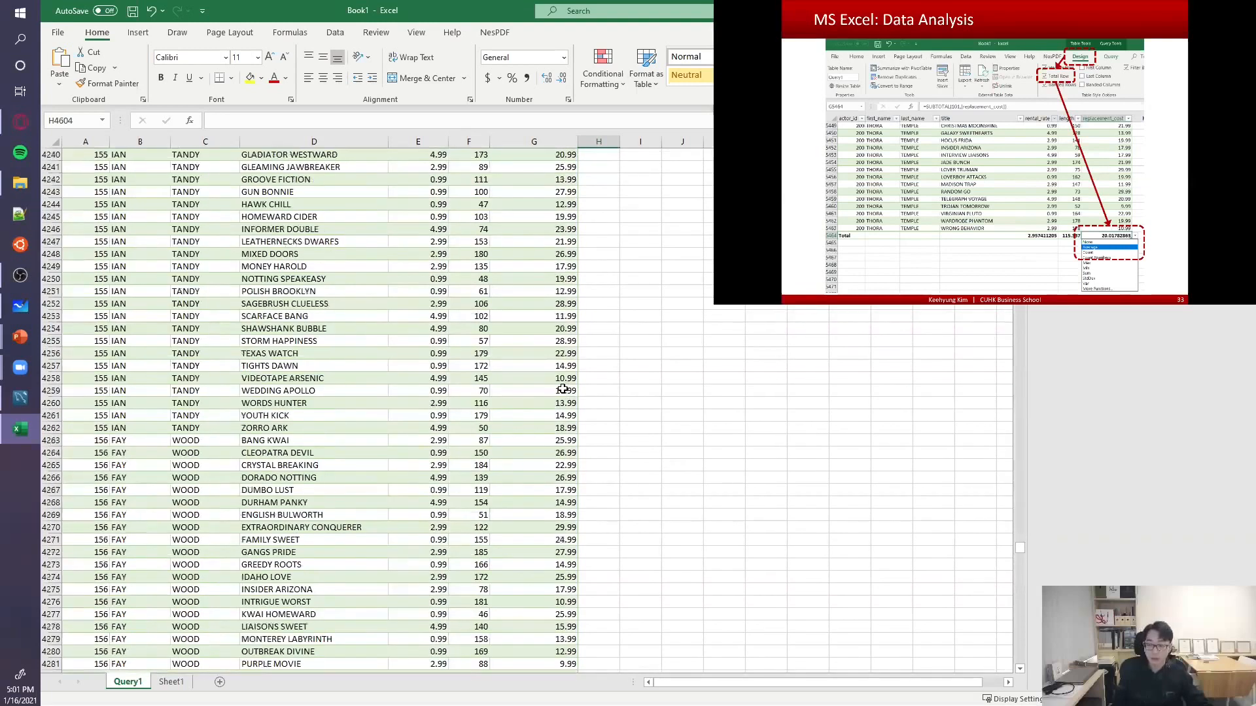
scroll(589, 389, "up", 19)
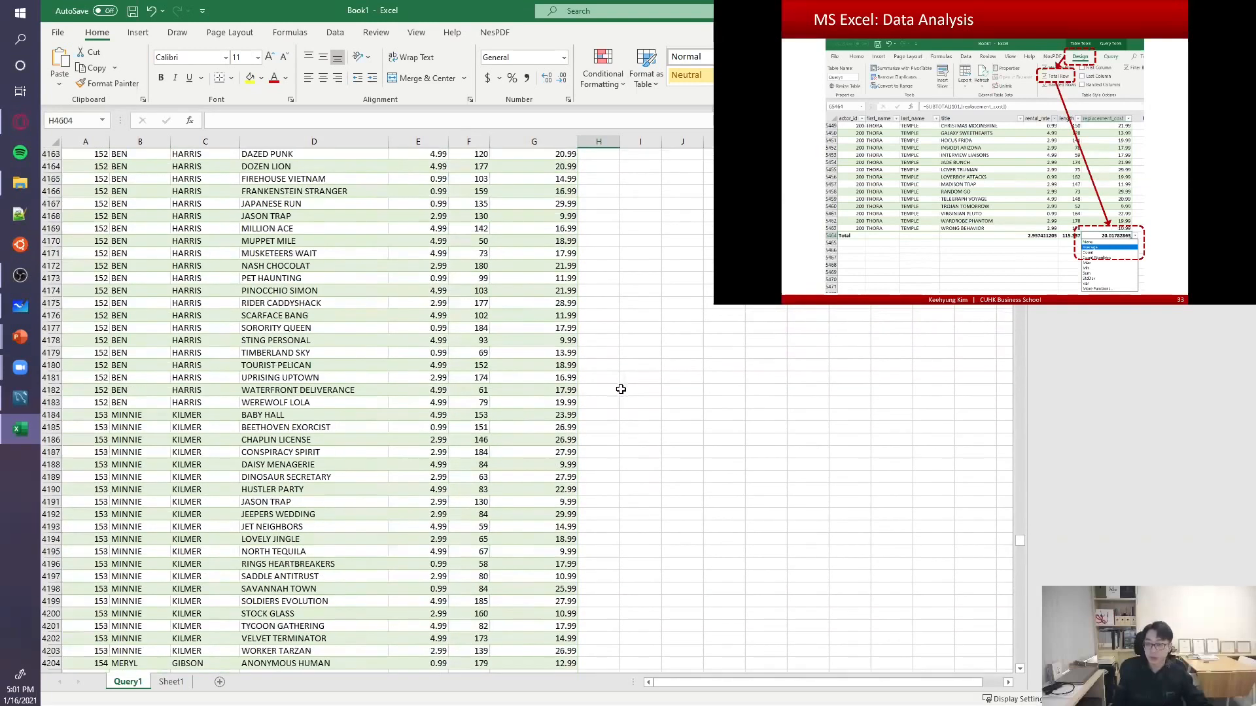
scroll(644, 389, "up", 20)
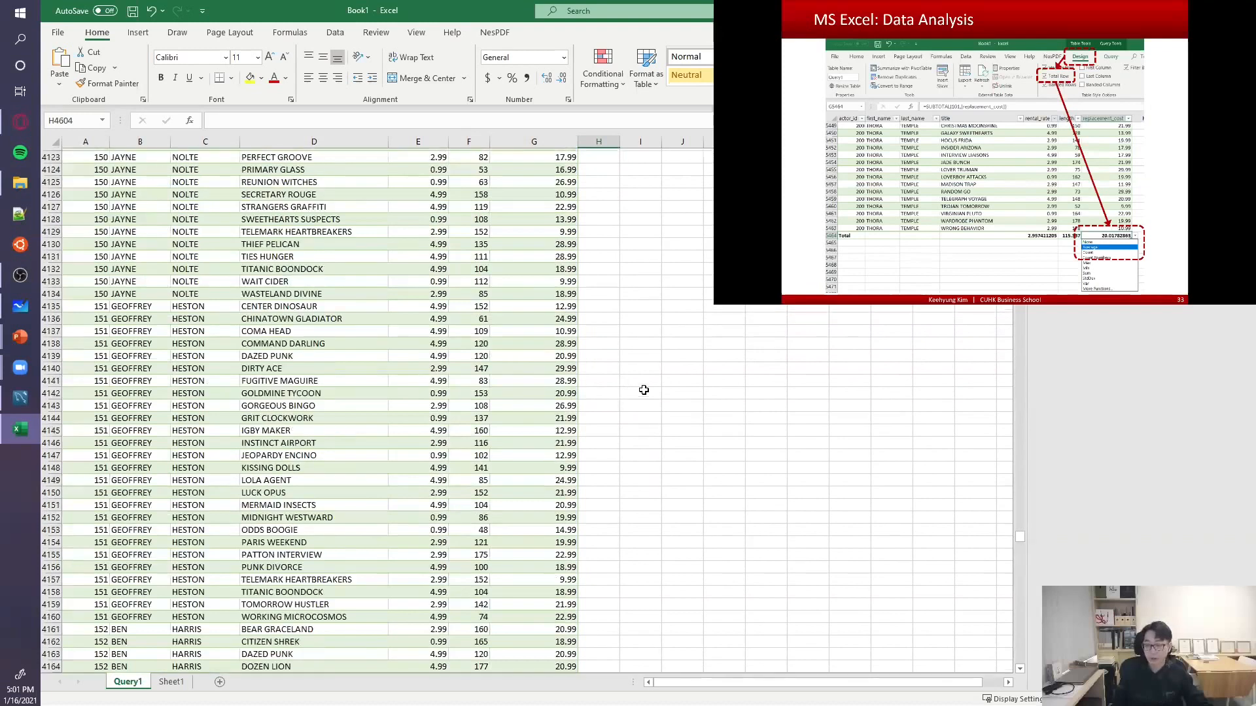
scroll(640, 392, "up", 20)
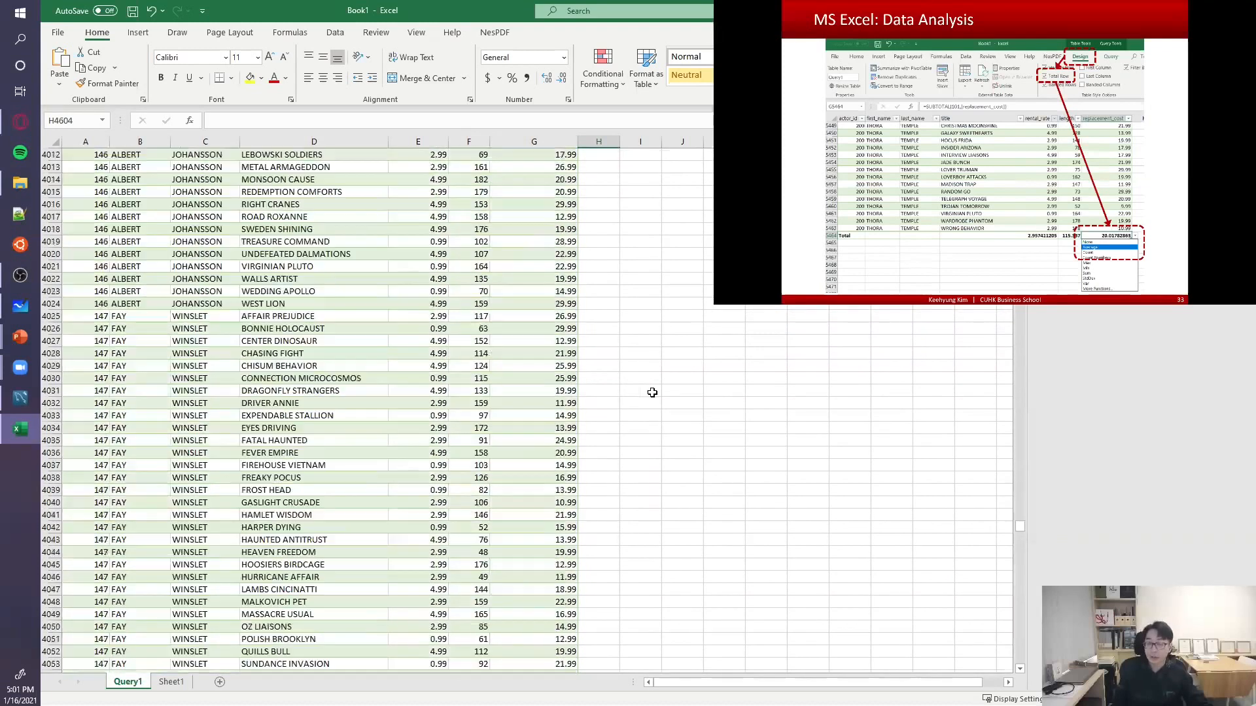
scroll(657, 393, "up", 16)
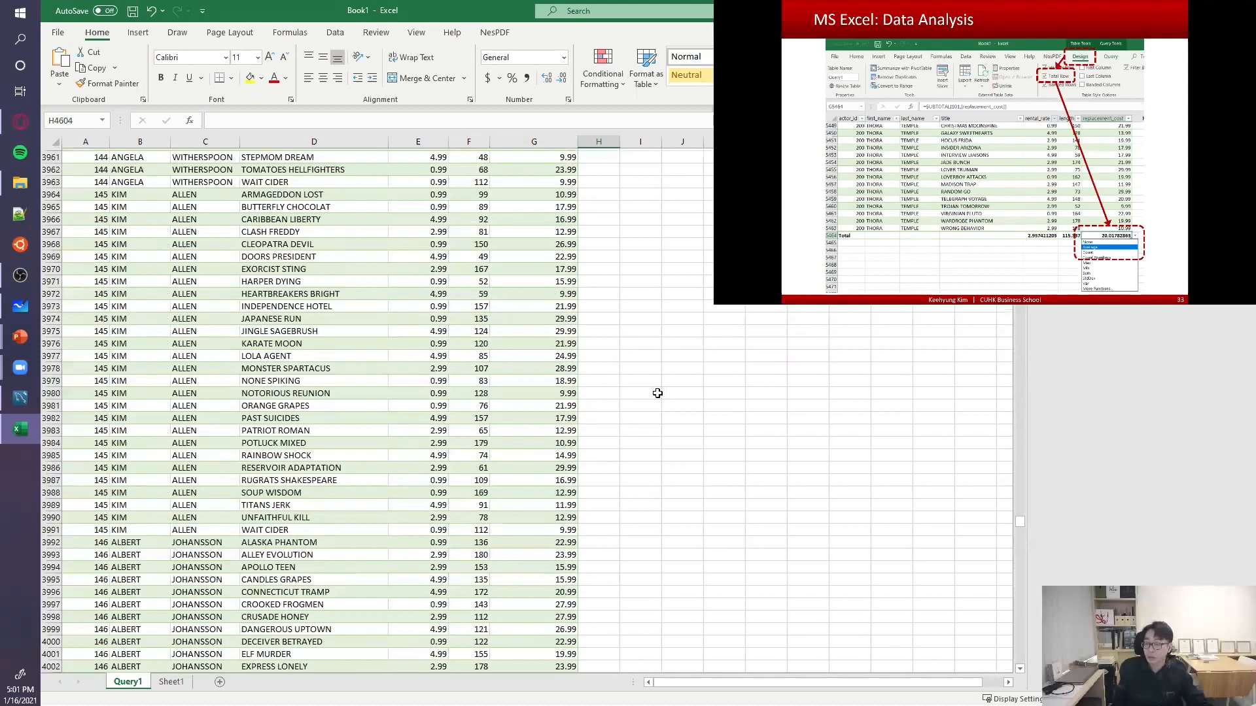
scroll(678, 396, "up", 20)
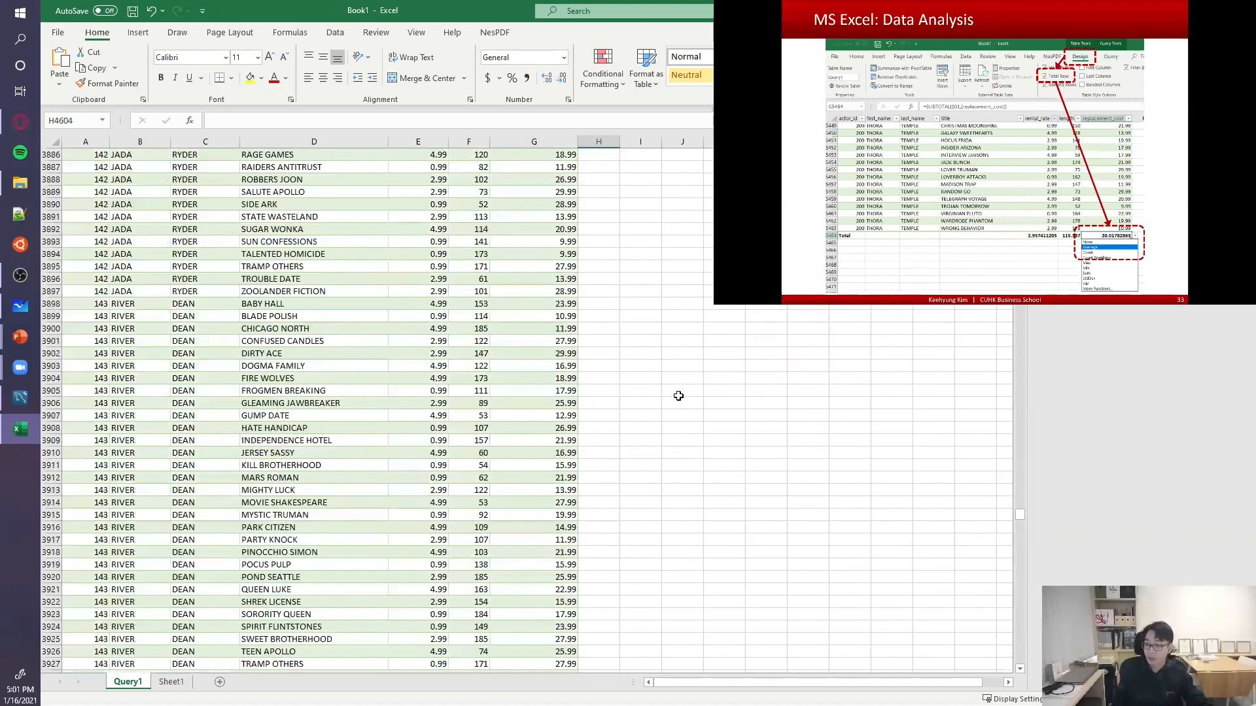
scroll(676, 397, "up", 14)
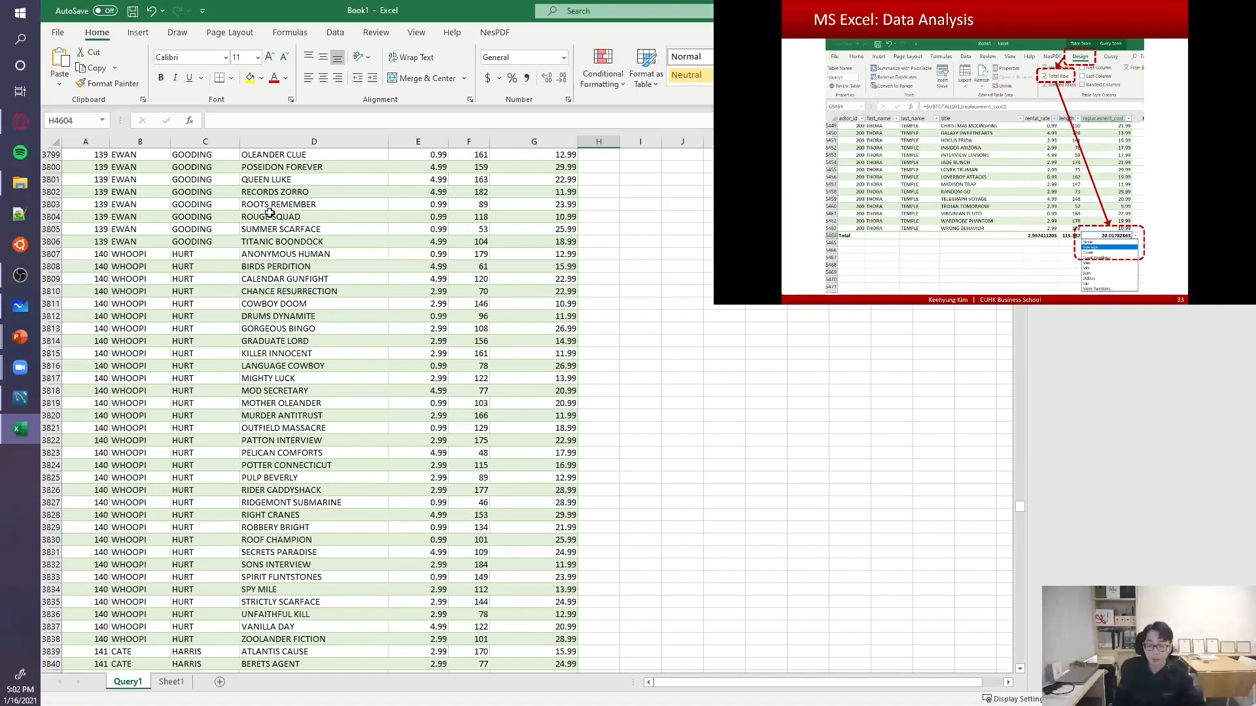
scroll(600, 278, "up", 11)
scroll(600, 283, "up", 20)
scroll(596, 297, "up", 19)
scroll(639, 297, "up", 16)
left_click_drag(1024, 482, 1024, 149)
left_click(845, 180)
left_click(724, 229)
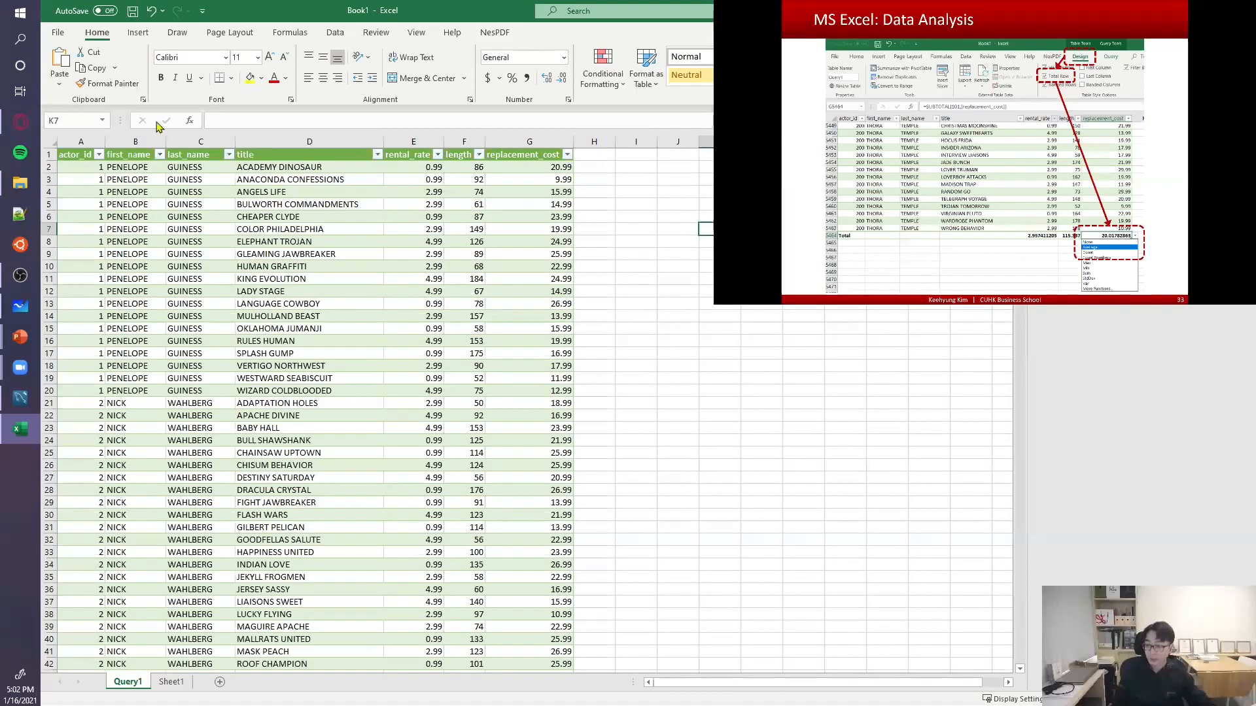
- Examine the connection fields and advanced options for importing from a SQL Server database, and cancel without importing
left_click(335, 34)
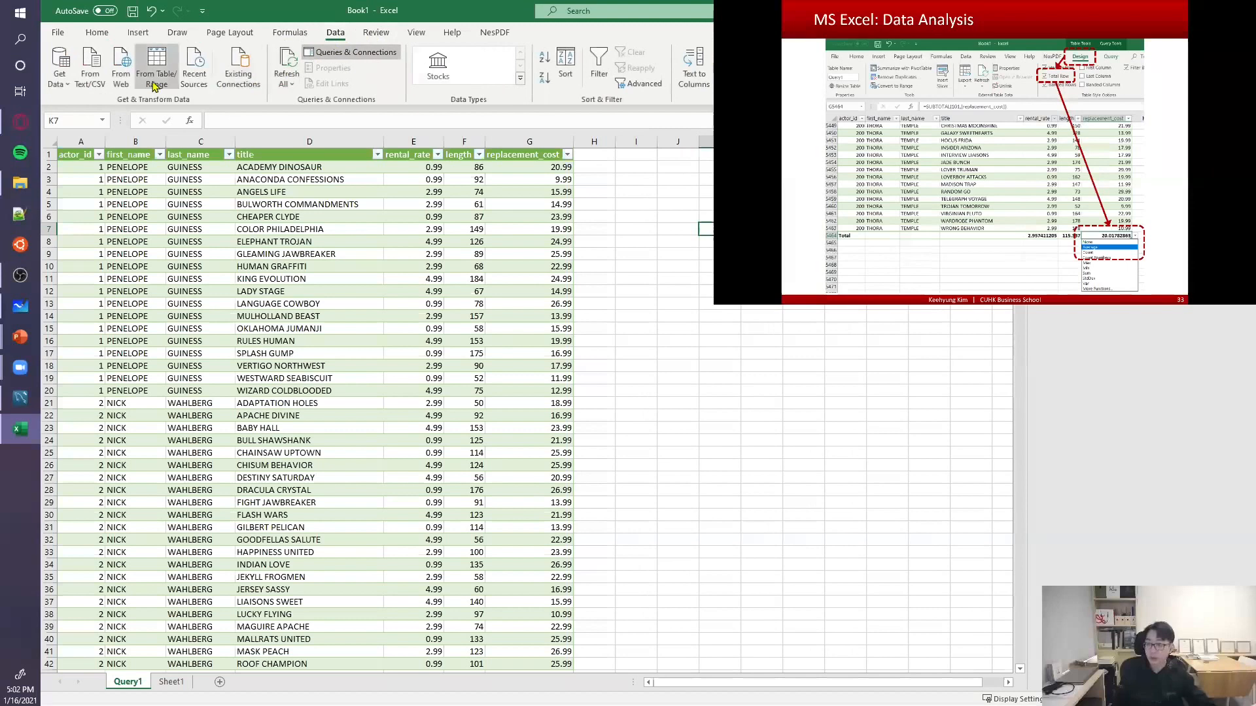
left_click(59, 75)
mouse_move(151, 149)
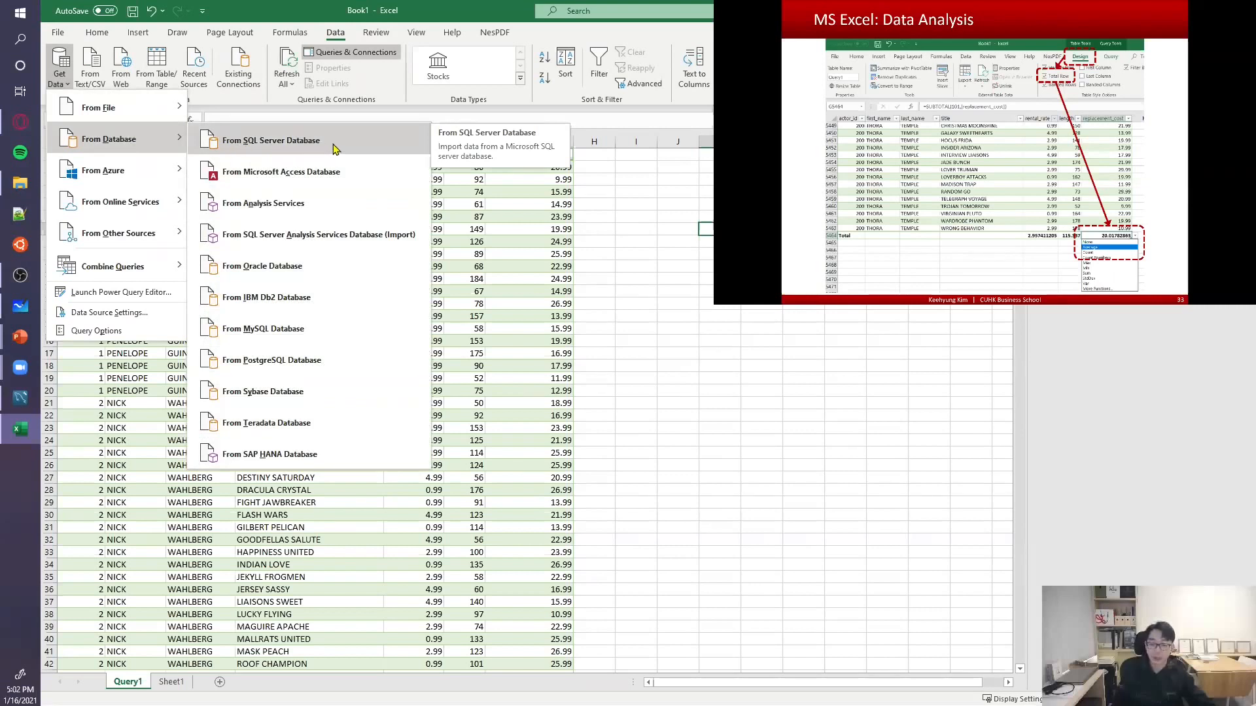
left_click(364, 144)
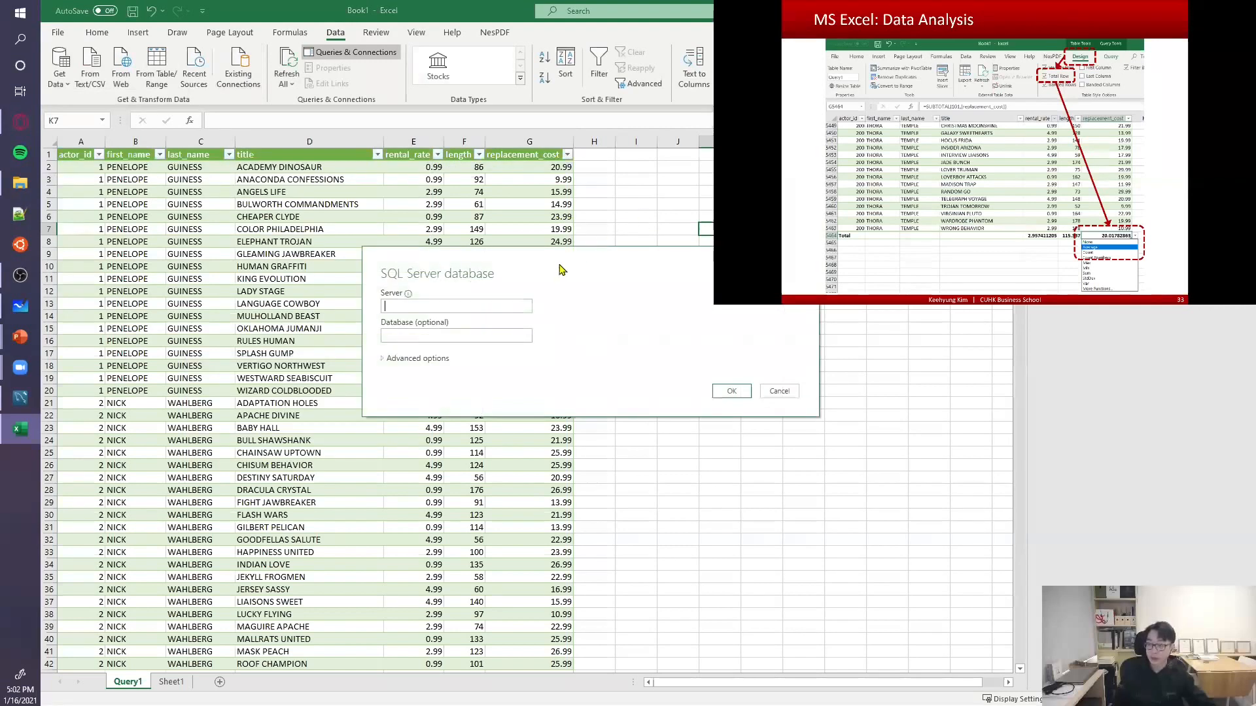
left_click(401, 358)
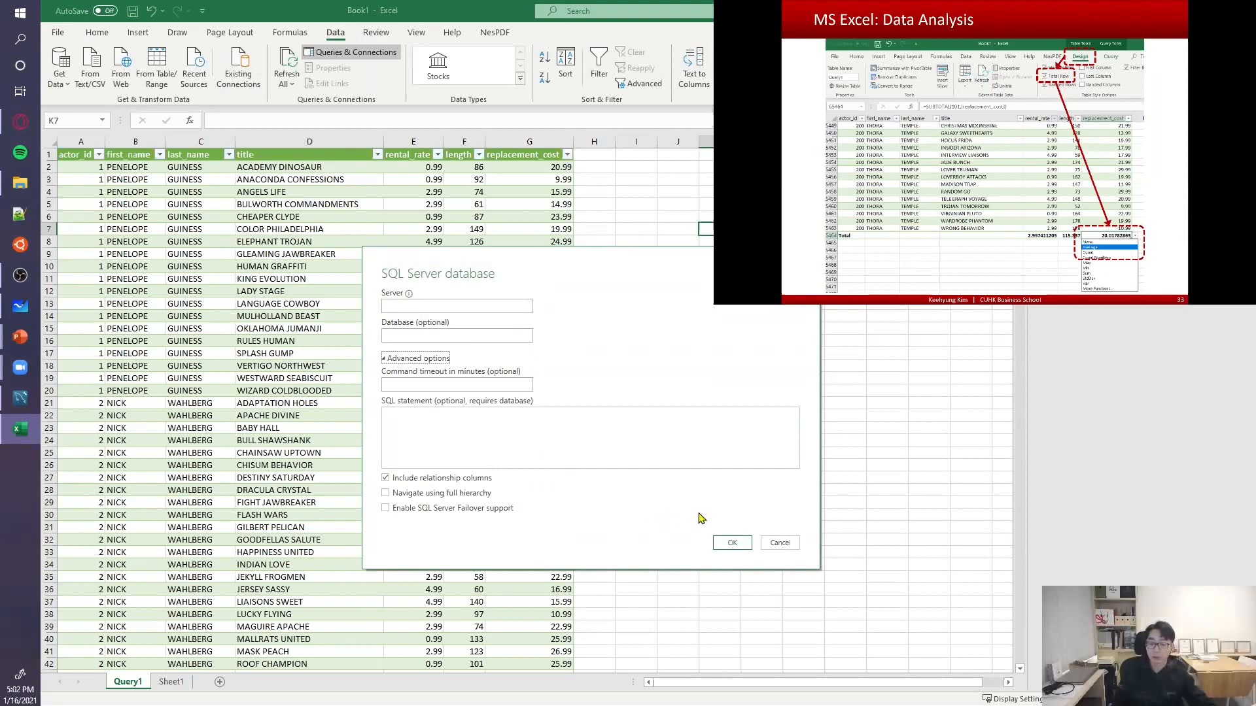
left_click(780, 543)
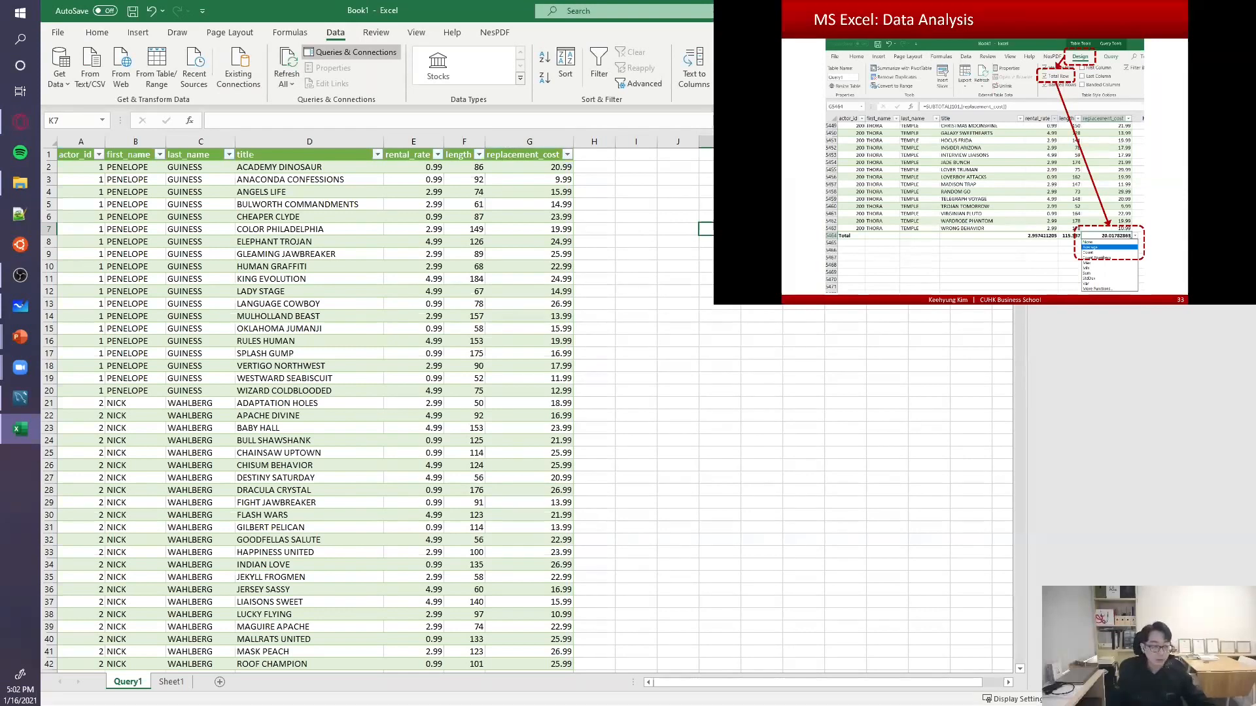
- Switch to the PowerPoint slide show and advance past the data analysis questions to the MS Power BI slide
key("alt+Tab")
key("Right")
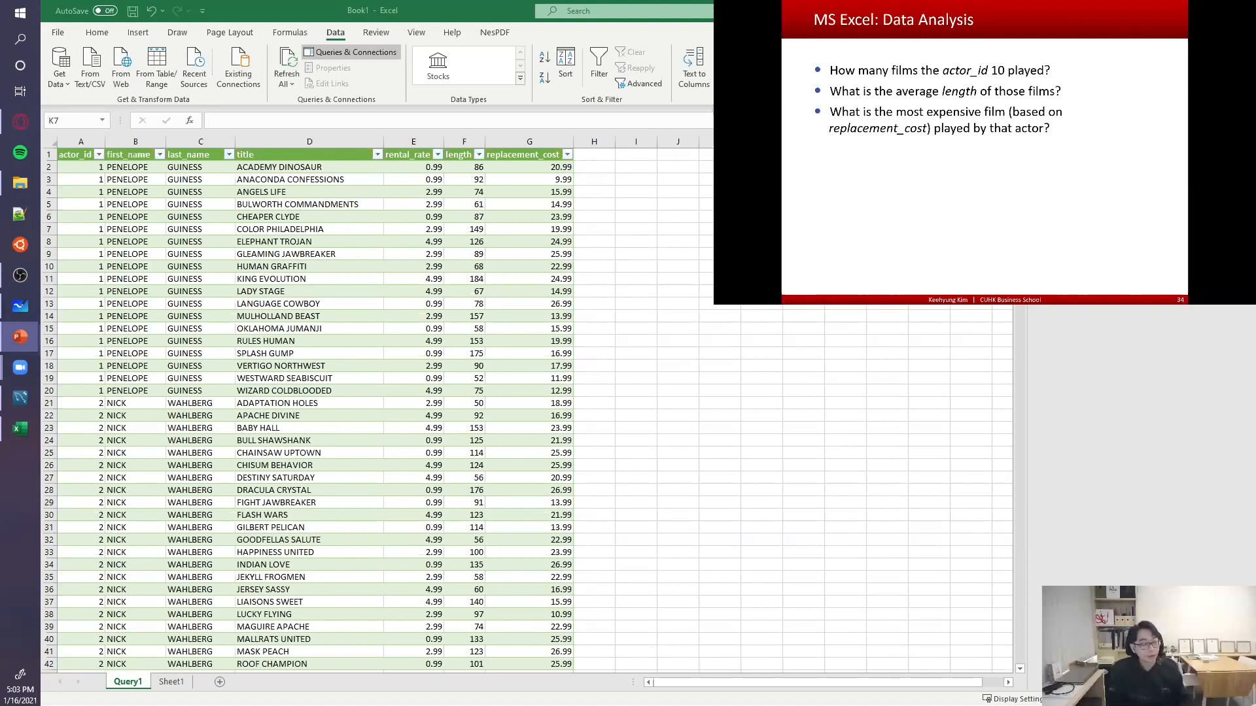
key("Right")
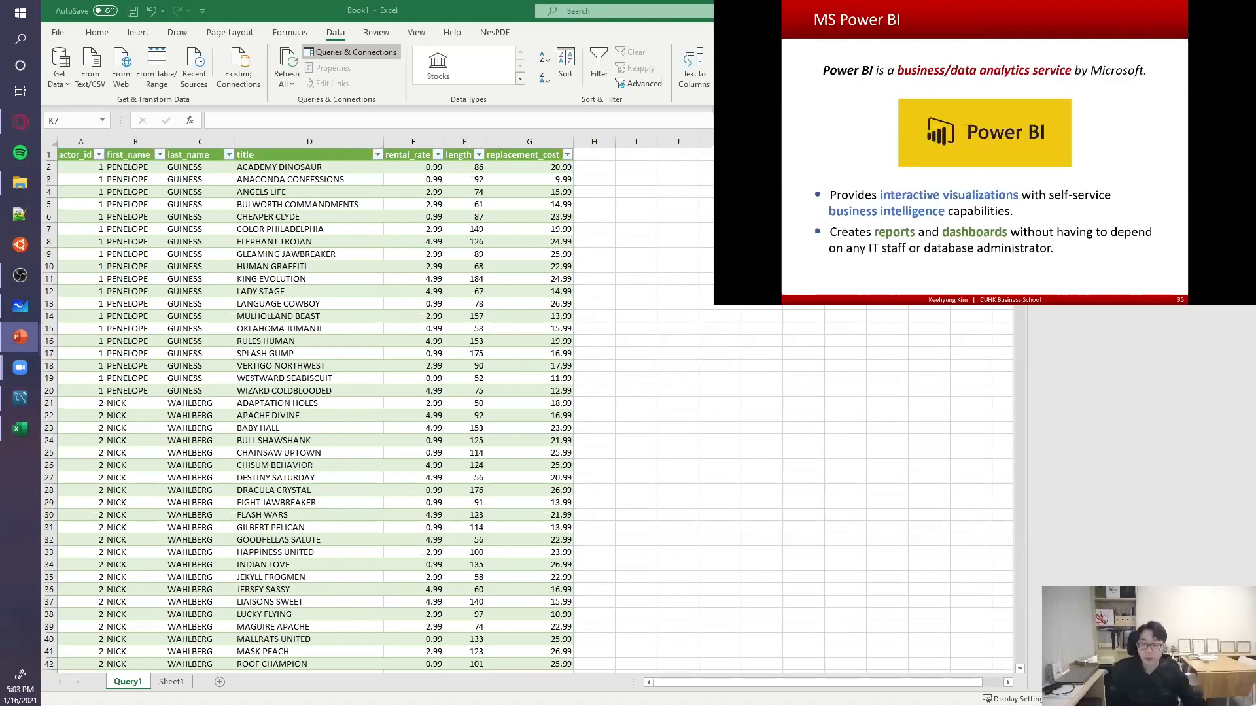